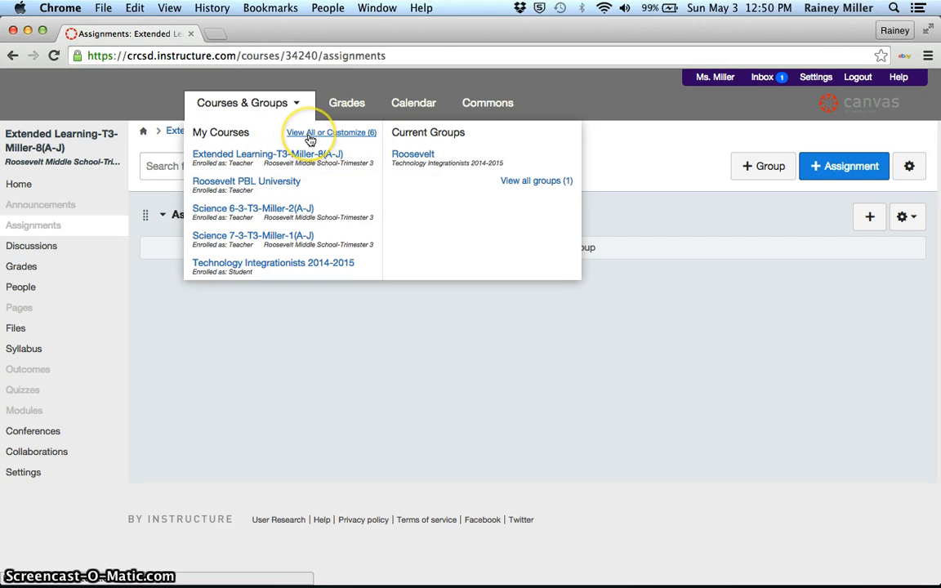
- Open the full list of enrolled courses to view which ones are starred for the courses menu
{"action": "left_click", "coordinate": [311, 153]}
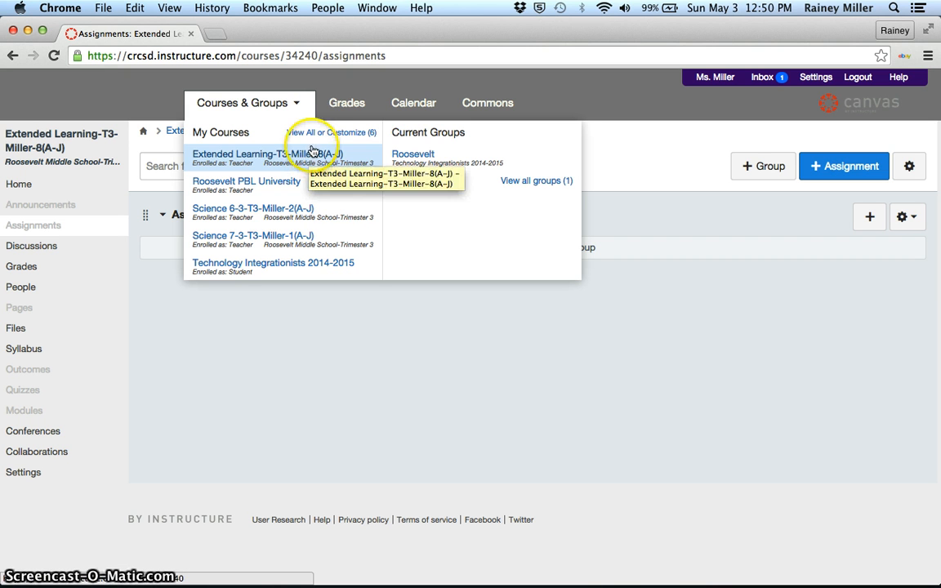
{"action": "left_click", "coordinate": [322, 133]}
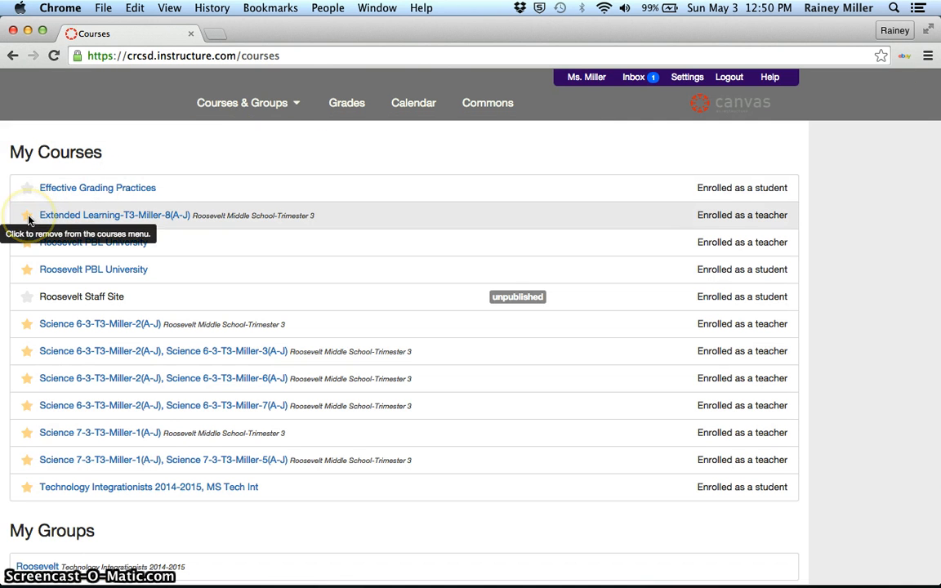
- Go to the Extended Learning course and open its Assignments page
{"action": "left_click", "coordinate": [275, 114]}
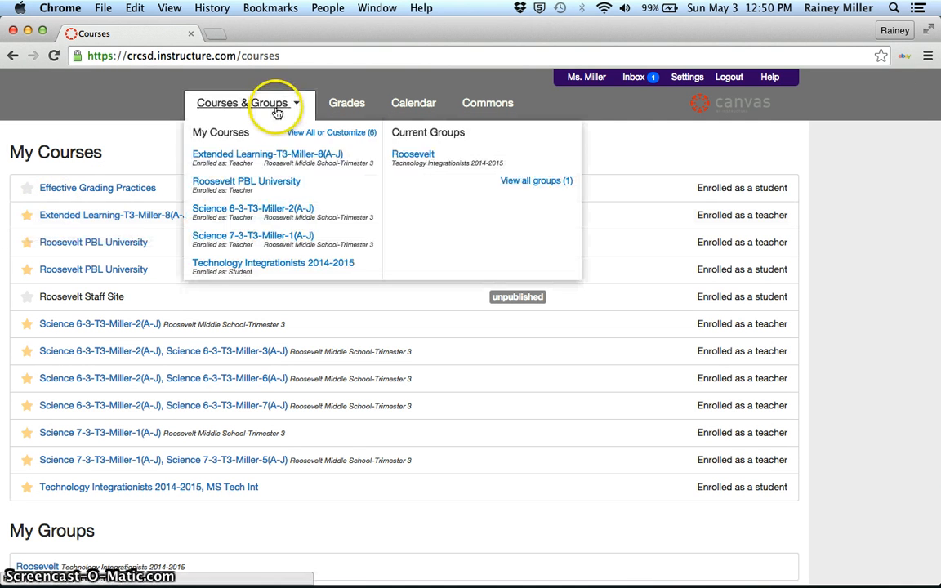
{"action": "left_click", "coordinate": [259, 162]}
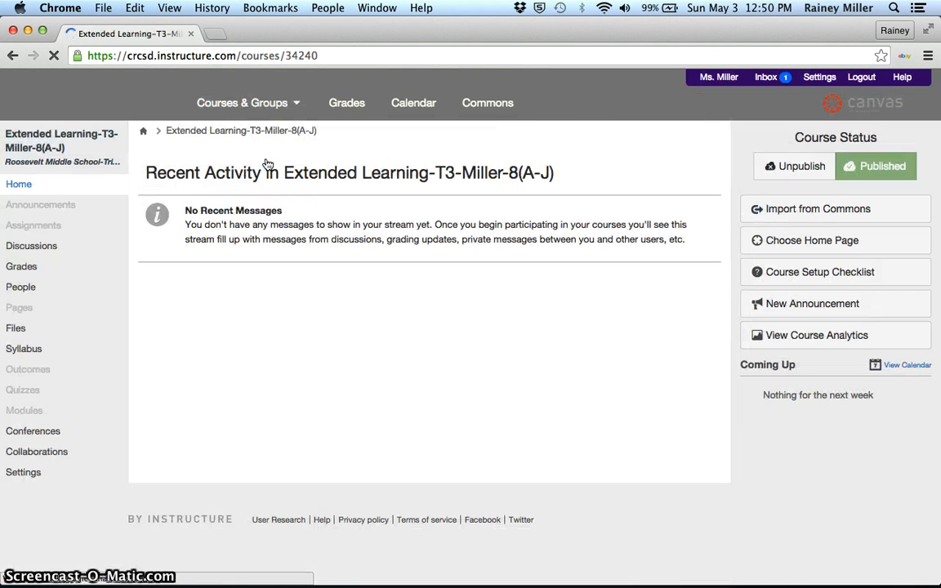
{"action": "left_click", "coordinate": [209, 164]}
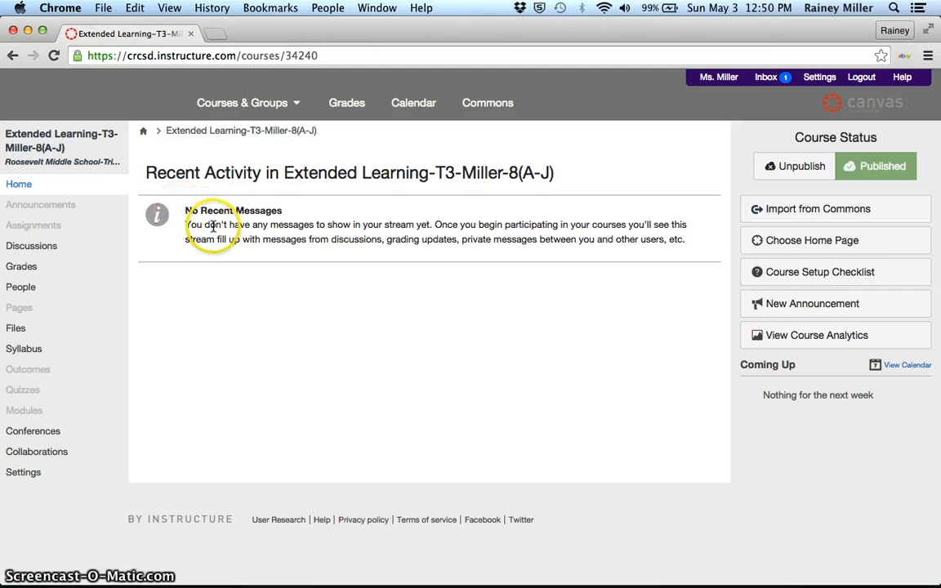
{"action": "left_click", "coordinate": [52, 228]}
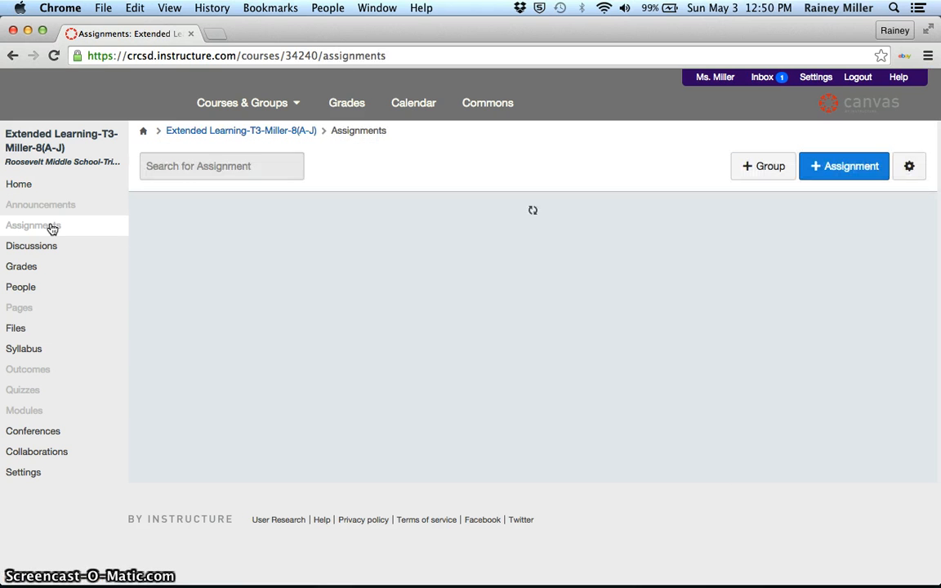
{"action": "left_click", "coordinate": [320, 299]}
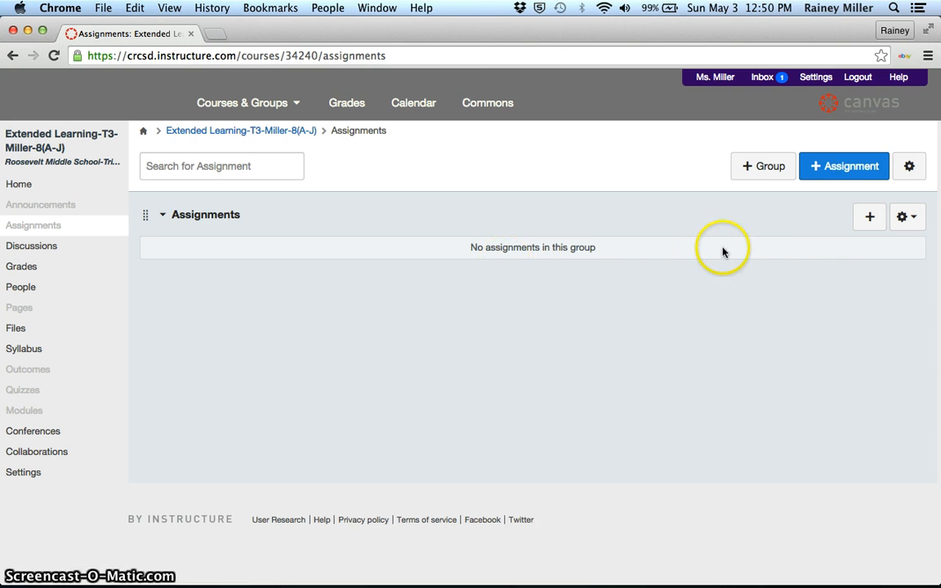
- Create a new assignment in the Assignments group using the full options page and name it "On a hill"
{"action": "left_click", "coordinate": [870, 219]}
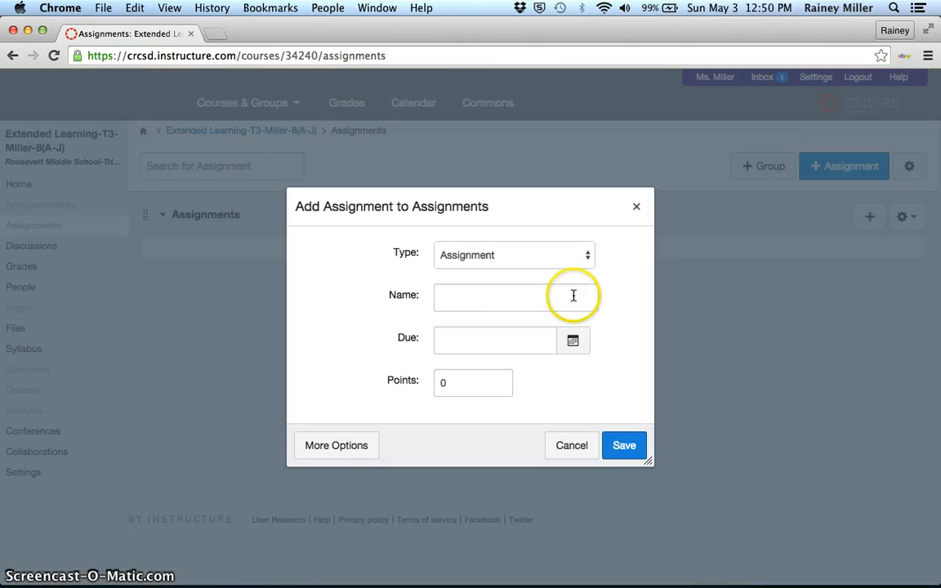
{"action": "left_click", "coordinate": [345, 449]}
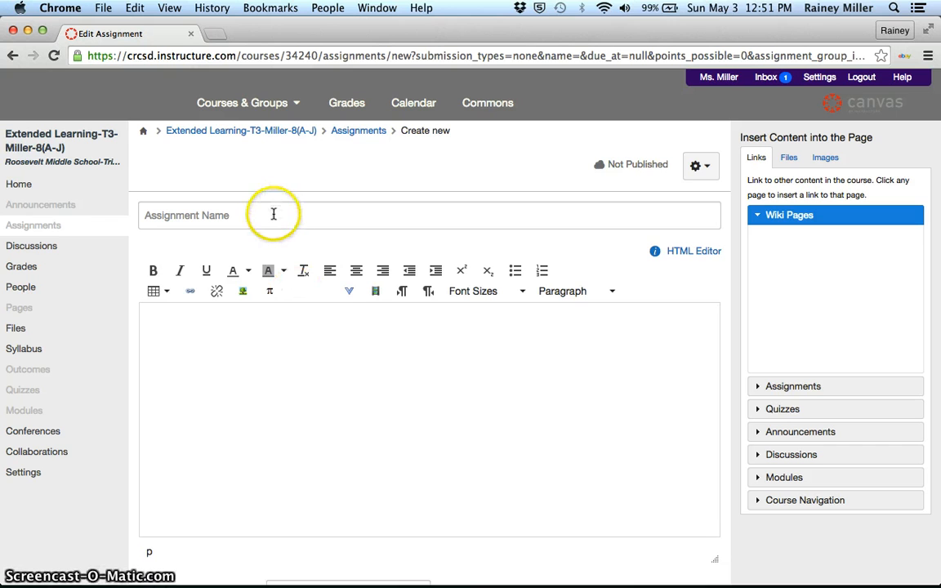
{"action": "left_click", "coordinate": [274, 215]}
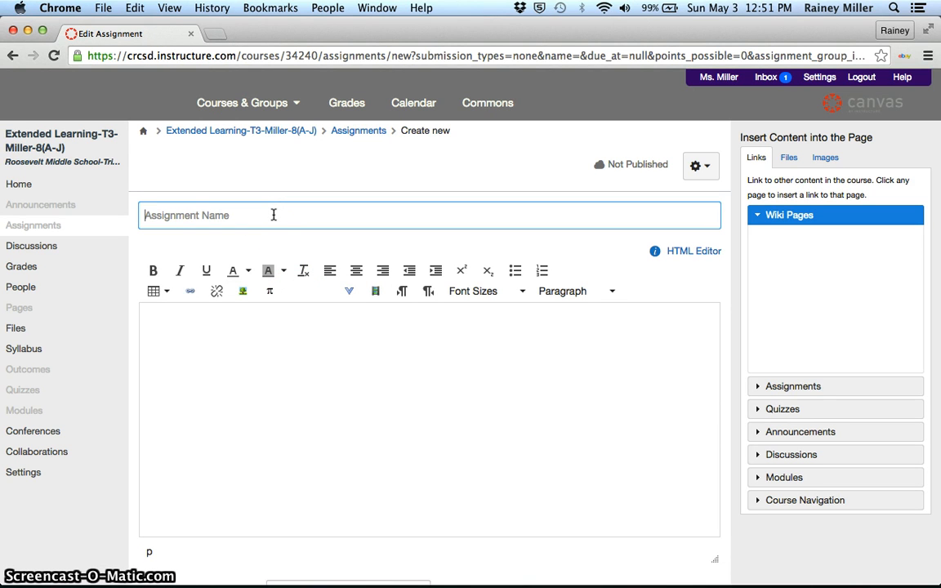
{"action": "type", "text": "On"}
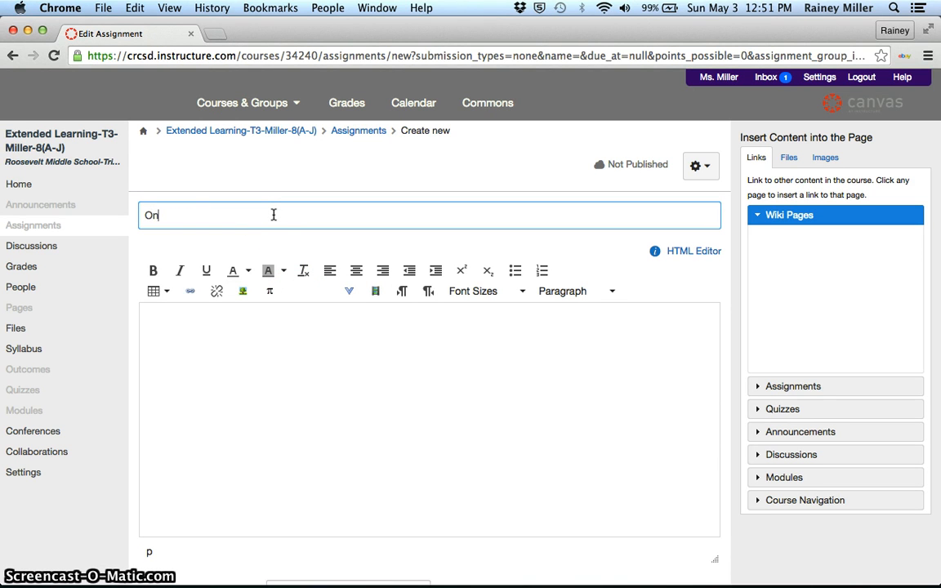
{"action": "type", "text": " a hill"}
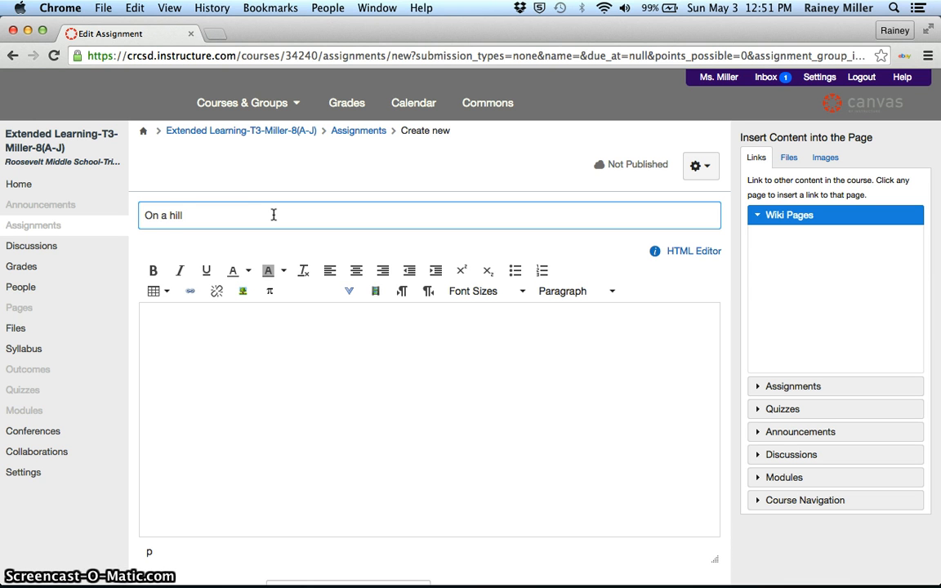
- Enter the assignment instruction "Write a paragraph about being on a hill." in the description
{"action": "left_click", "coordinate": [241, 346]}
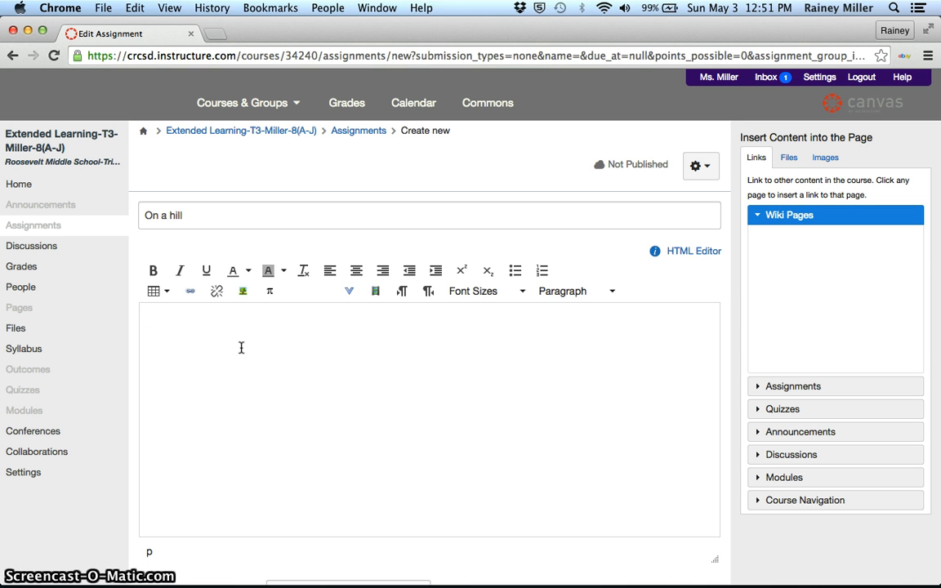
{"action": "type", "text": "Wri"}
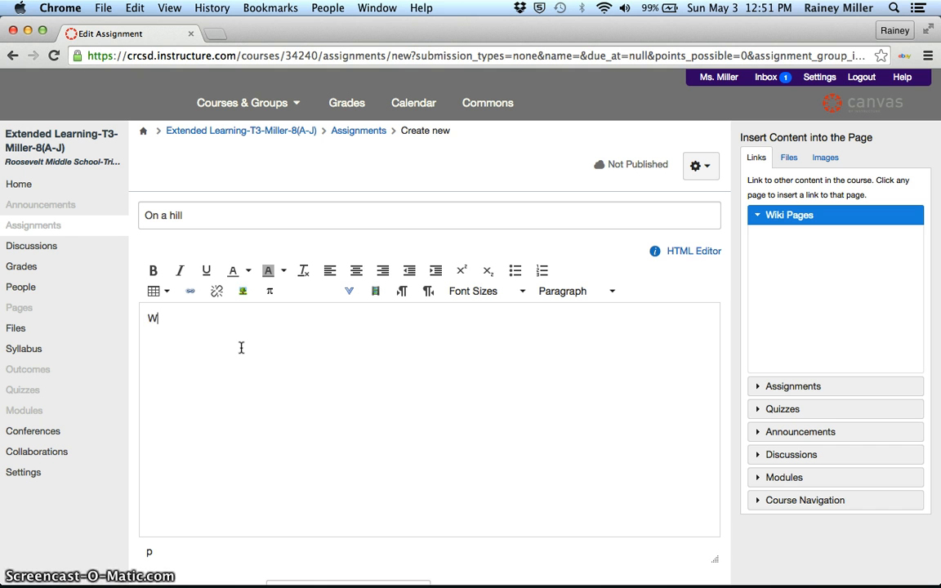
{"action": "left_click", "coordinate": [242, 334]}
{"action": "type", "text": "te a paragra"}
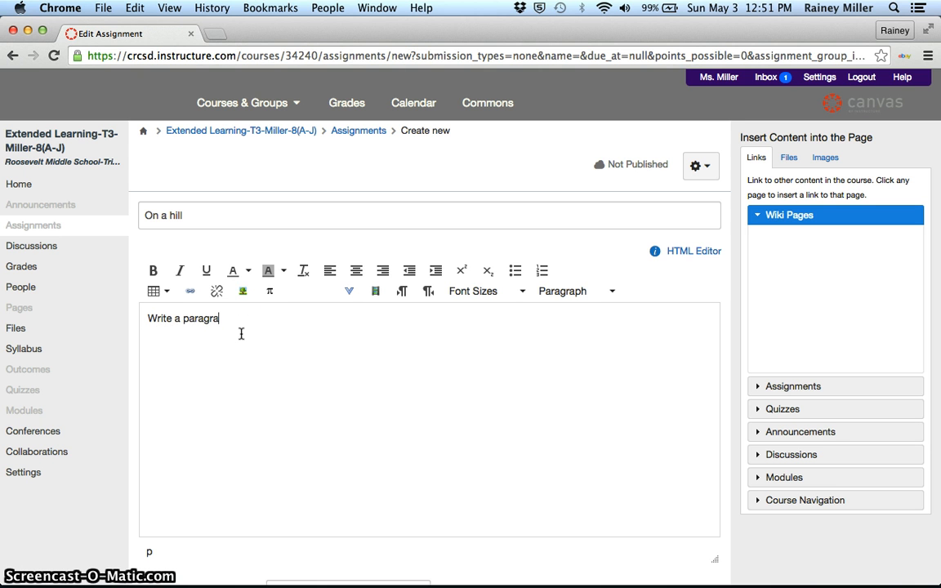
{"action": "type", "text": "ph about "}
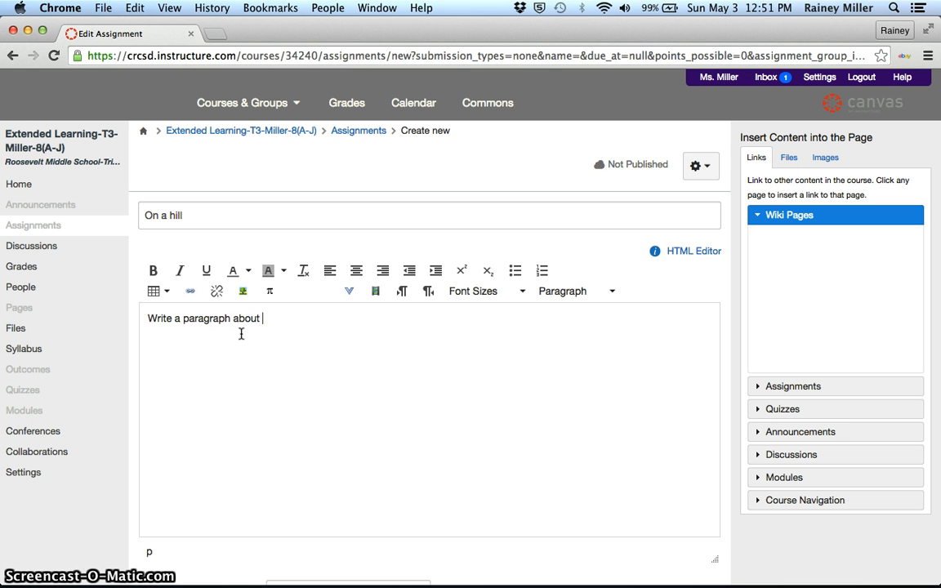
{"action": "type", "text": "being on a hill."}
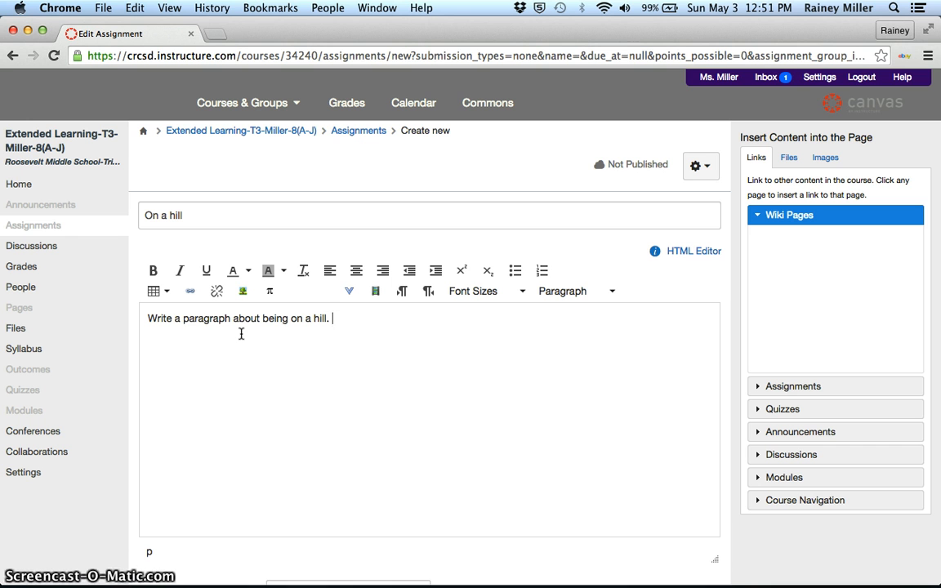
- Add a second description line reading "After you are done take Quiz 3" followed by a link to the course's Quiz List
{"action": "key", "text": "Return"}
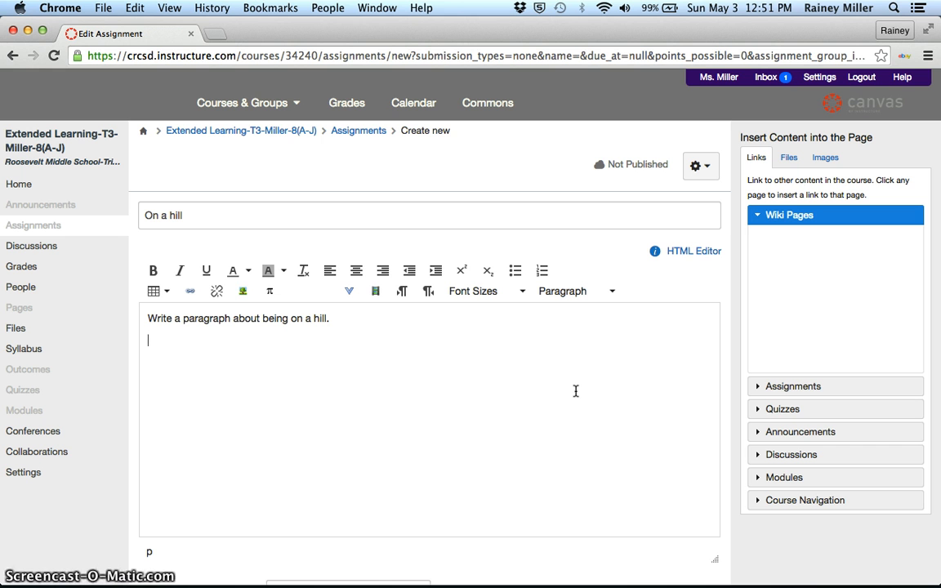
{"action": "type", "text": "After you "}
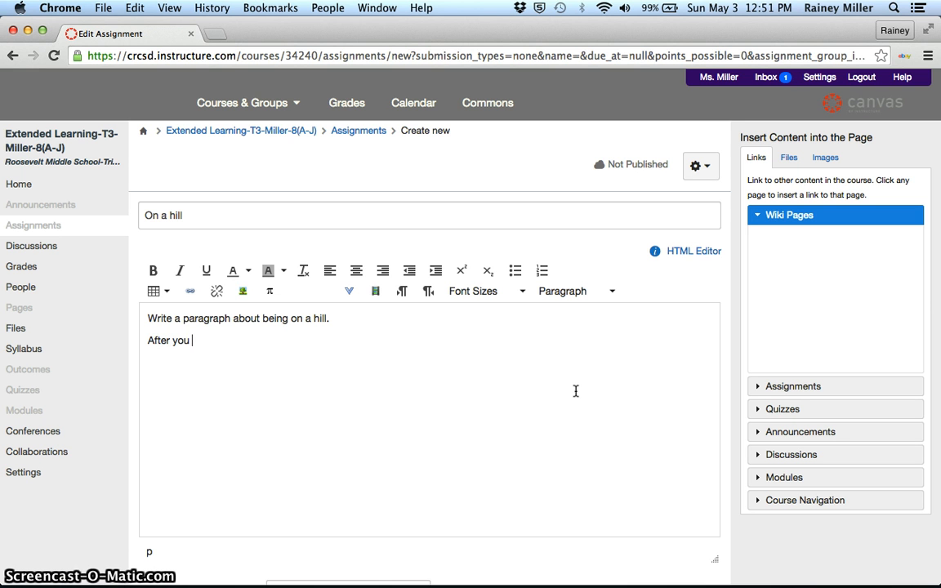
{"action": "type", "text": "are done tak"}
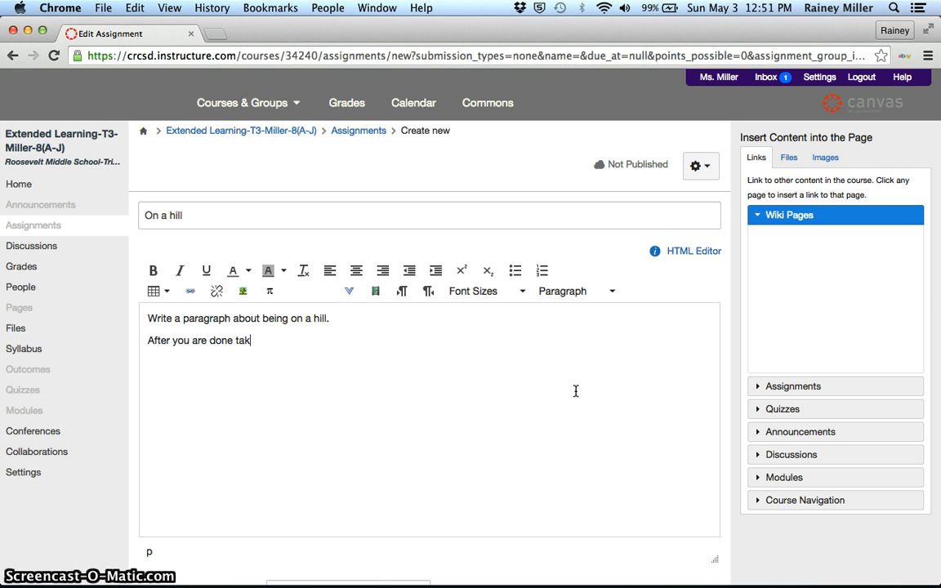
{"action": "type", "text": "e Quiz 3"}
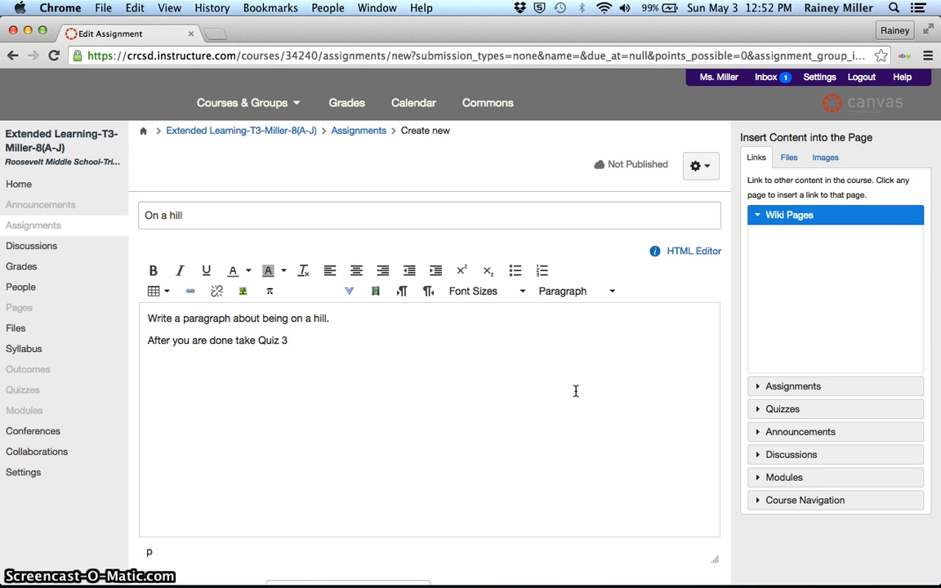
{"action": "left_click", "coordinate": [764, 410]}
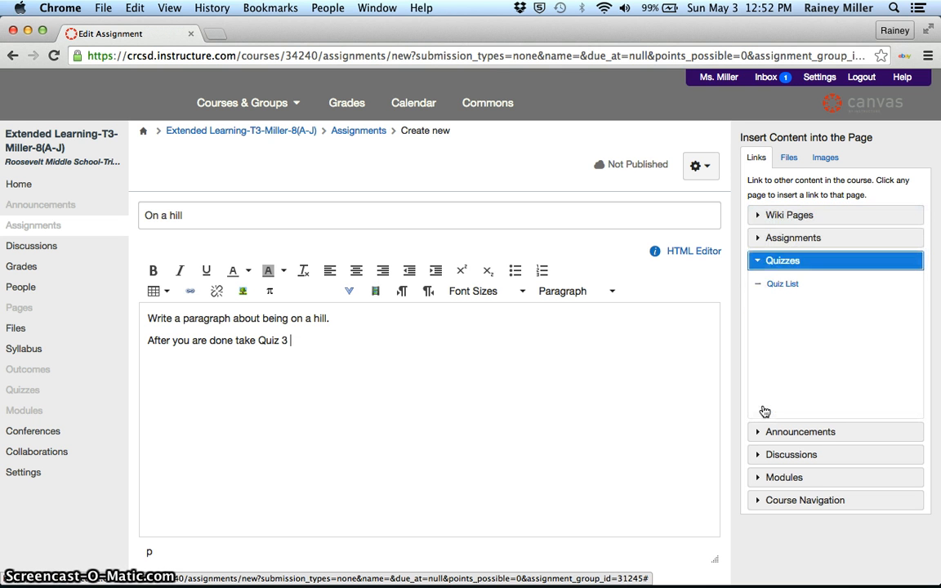
{"action": "left_click", "coordinate": [783, 284]}
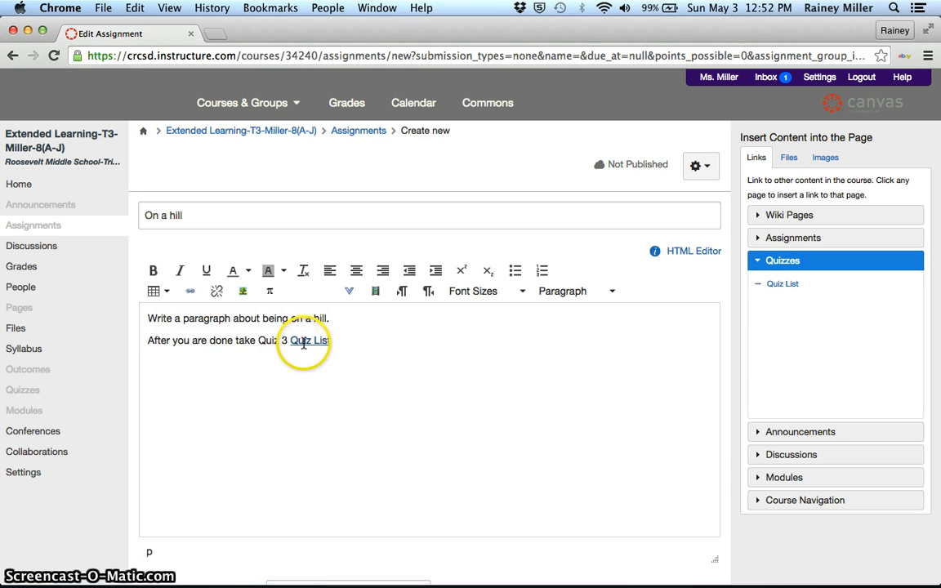
- On a new description line, upload the Activity 23 Assessment document from the Desktop to course files and insert its download link
{"action": "left_click", "coordinate": [391, 362]}
{"action": "key", "text": "Return"}
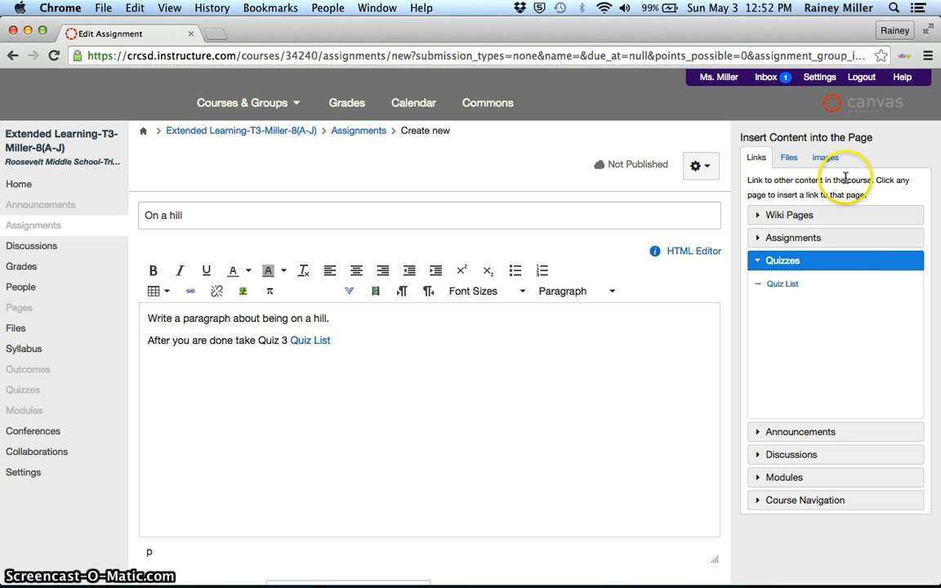
{"action": "left_click", "coordinate": [791, 159]}
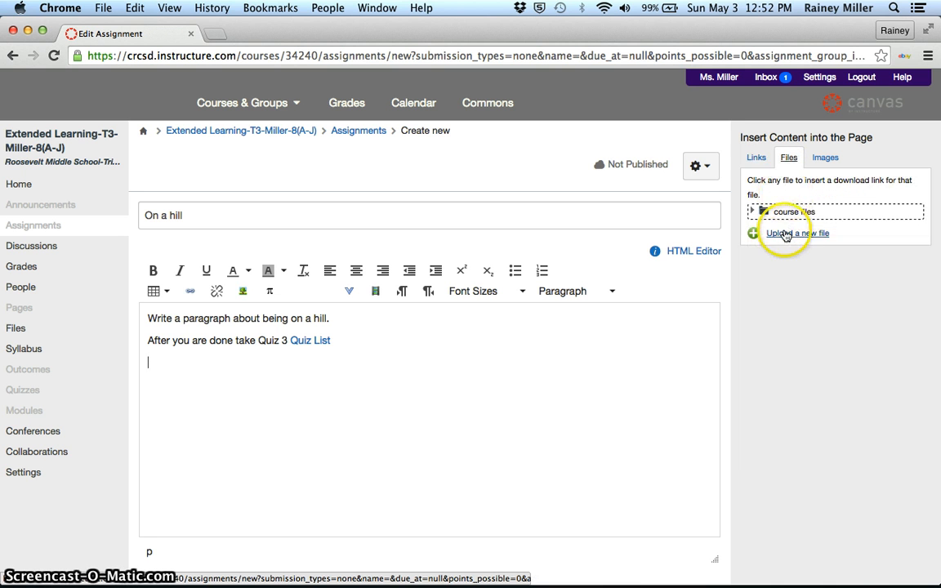
{"action": "left_click", "coordinate": [784, 233]}
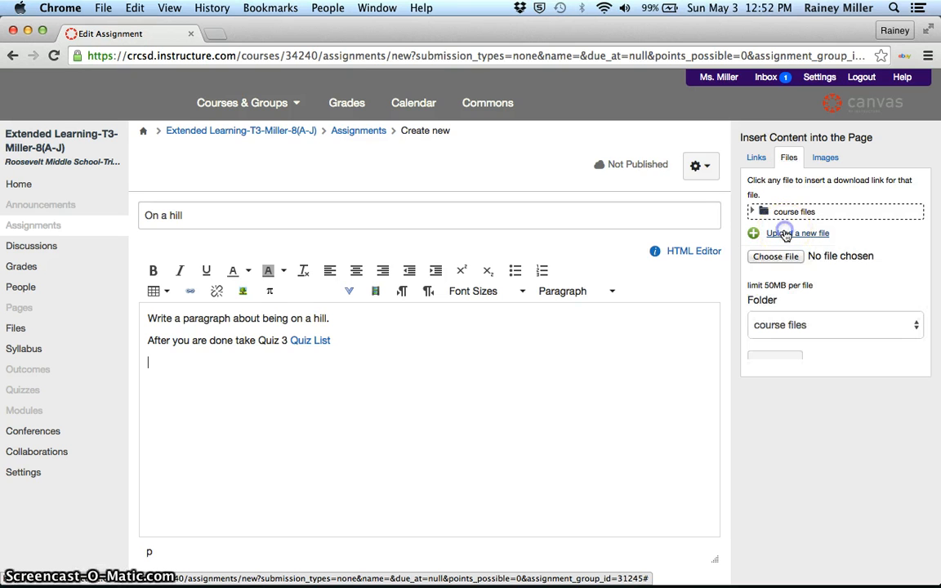
{"action": "left_click", "coordinate": [776, 259]}
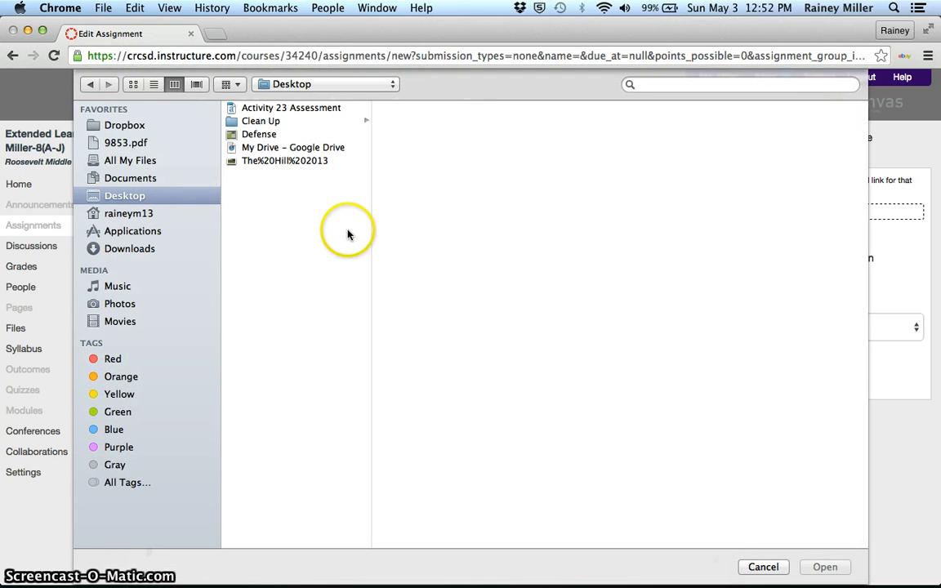
{"action": "left_click", "coordinate": [291, 109]}
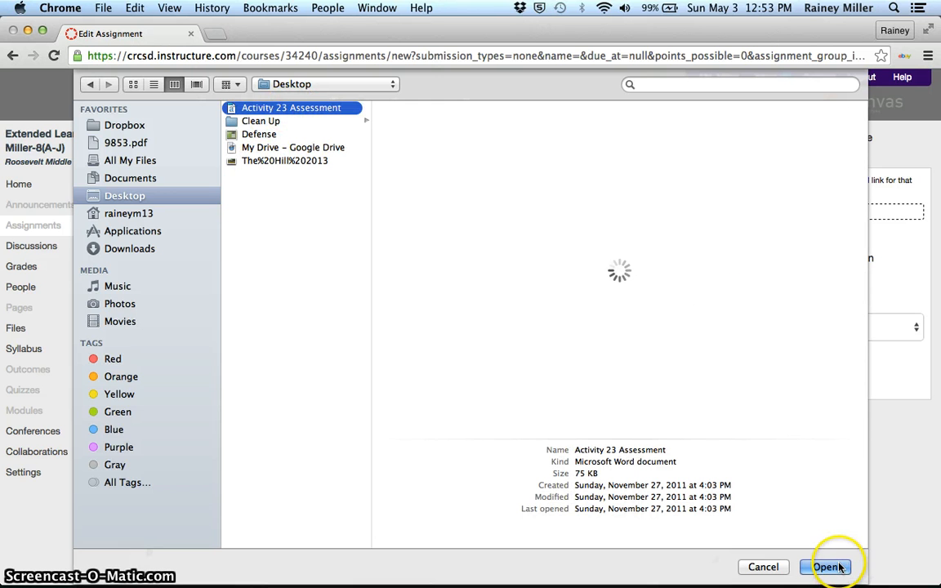
{"action": "left_click", "coordinate": [839, 567]}
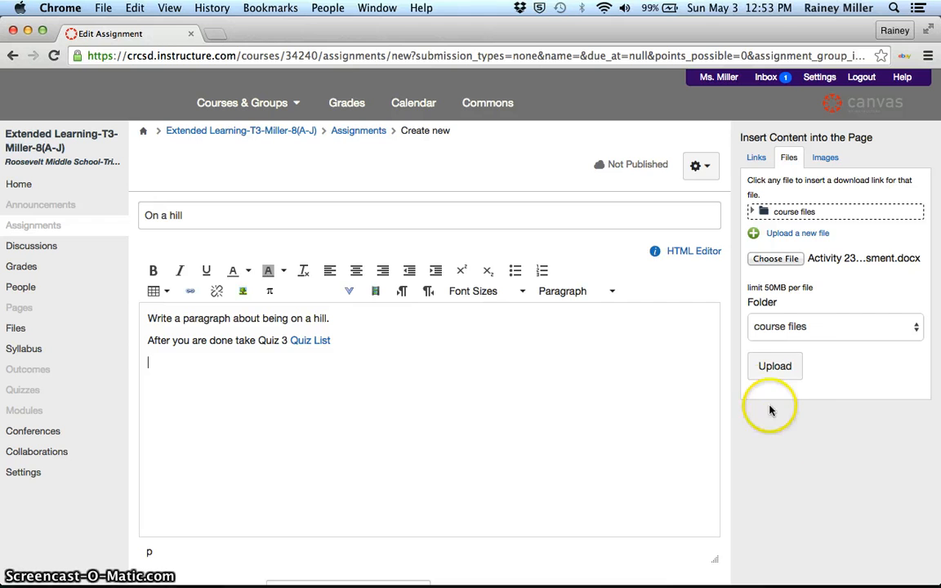
{"action": "left_click", "coordinate": [774, 366]}
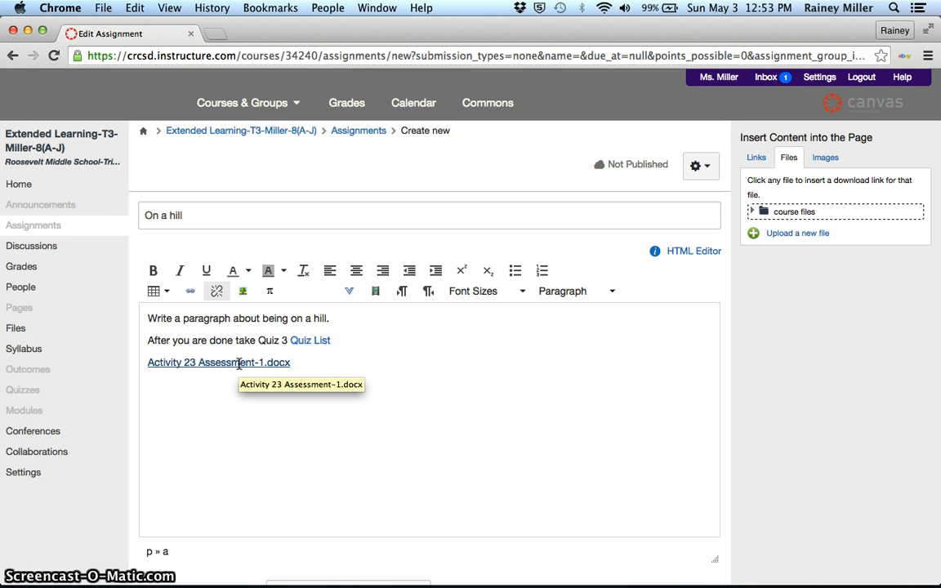
- Search Flickr Creative Commons for "hill" and embed the picture of a green hill under dark clouds below the document link
{"action": "key", "text": "Return"}
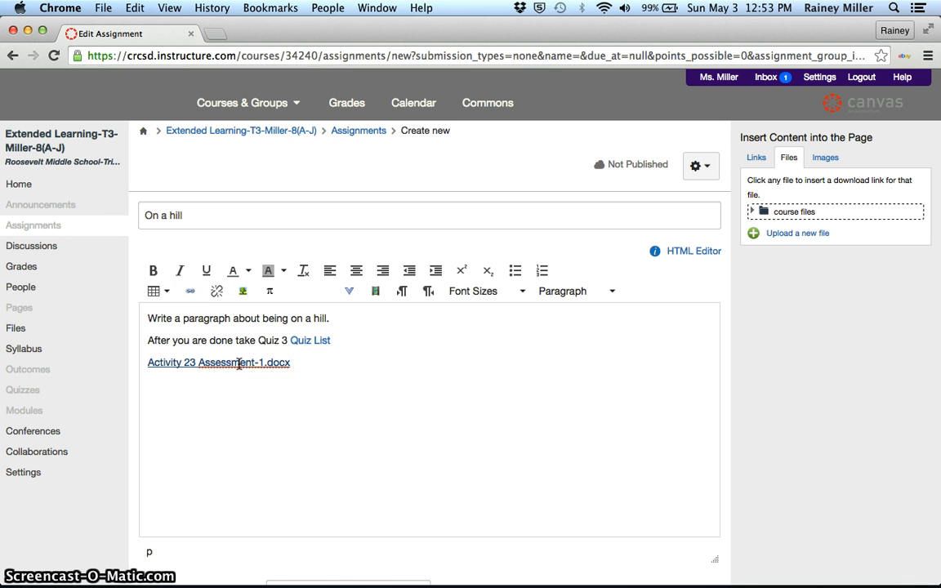
{"action": "left_click", "coordinate": [827, 158]}
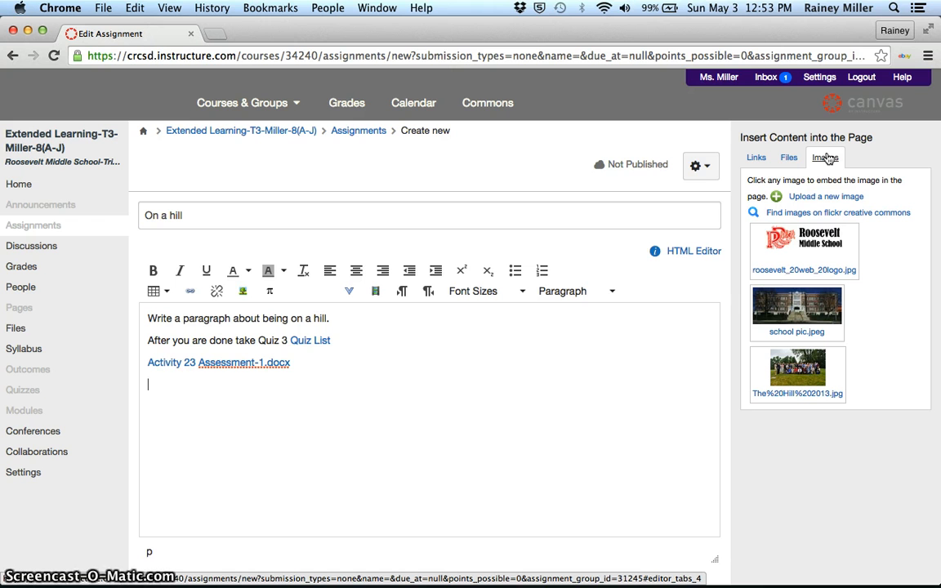
{"action": "left_click", "coordinate": [834, 215]}
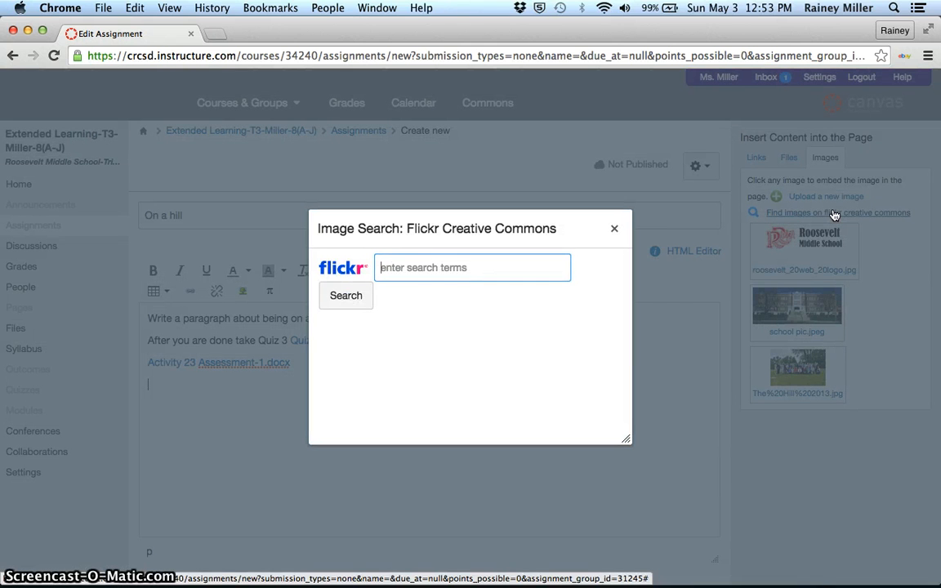
{"action": "type", "text": "hill"}
{"action": "key", "text": "Return"}
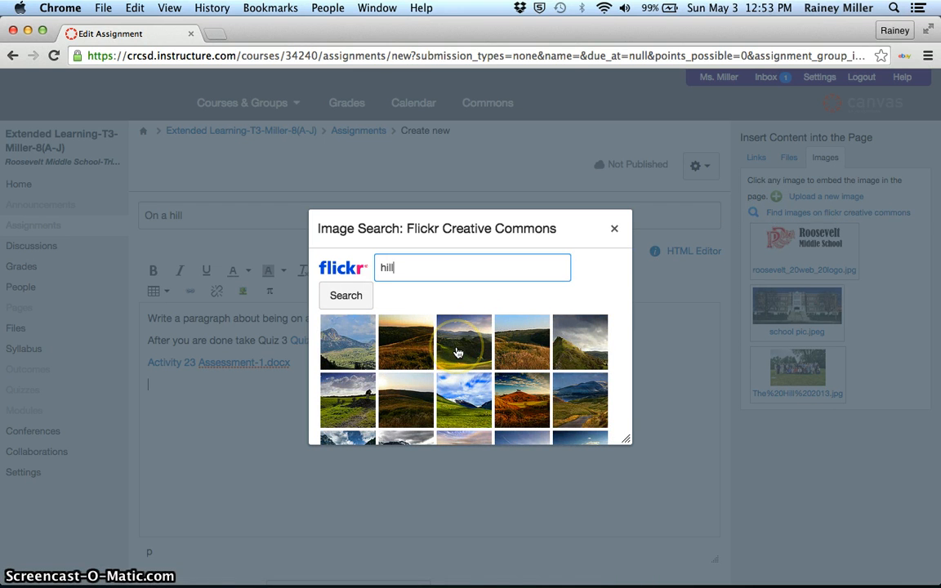
{"action": "left_click", "coordinate": [564, 347]}
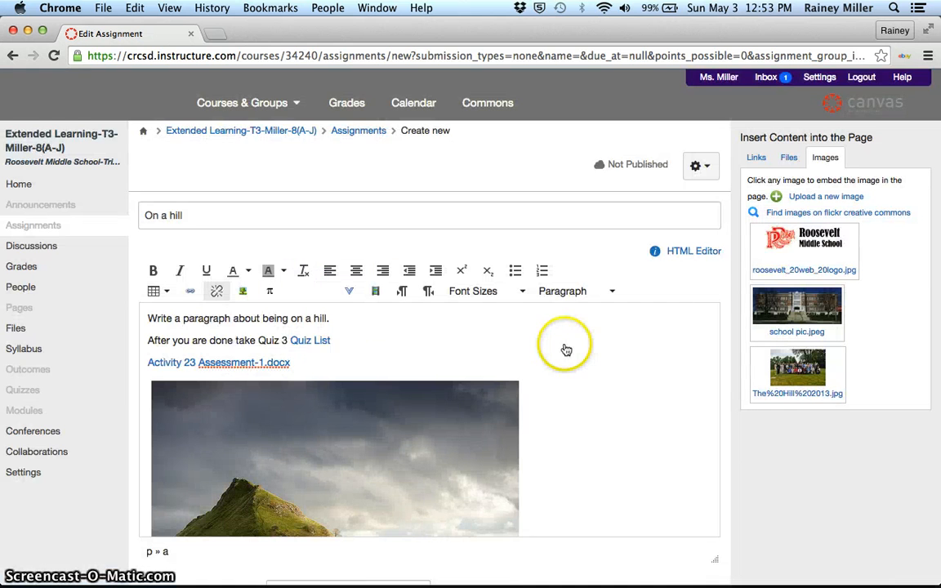
- Embed the course image "The Hill 2013.jpg" on a new line below the green hill picture in the description
{"action": "scroll", "coordinate": [515, 457], "scroll_direction": "down", "scroll_amount": 5}
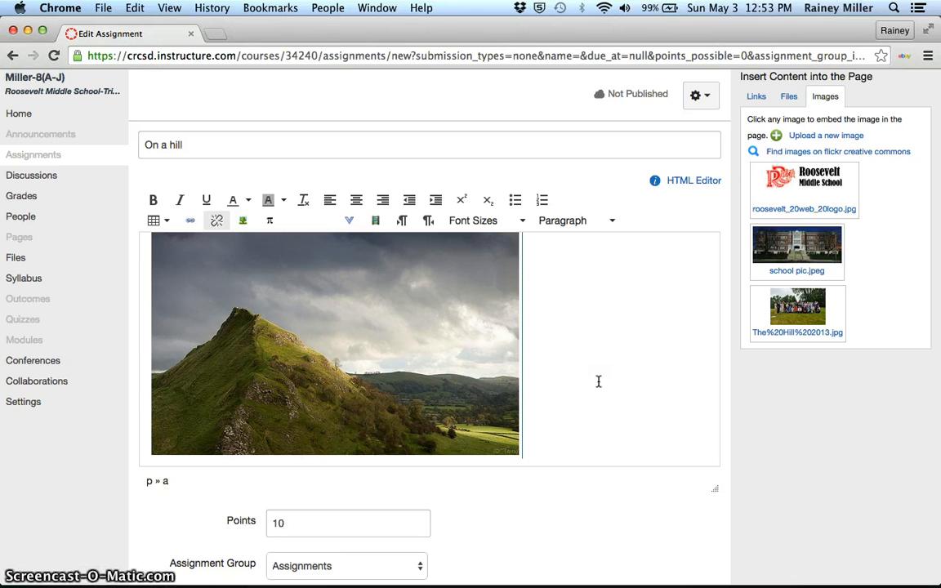
{"action": "key", "text": "Return"}
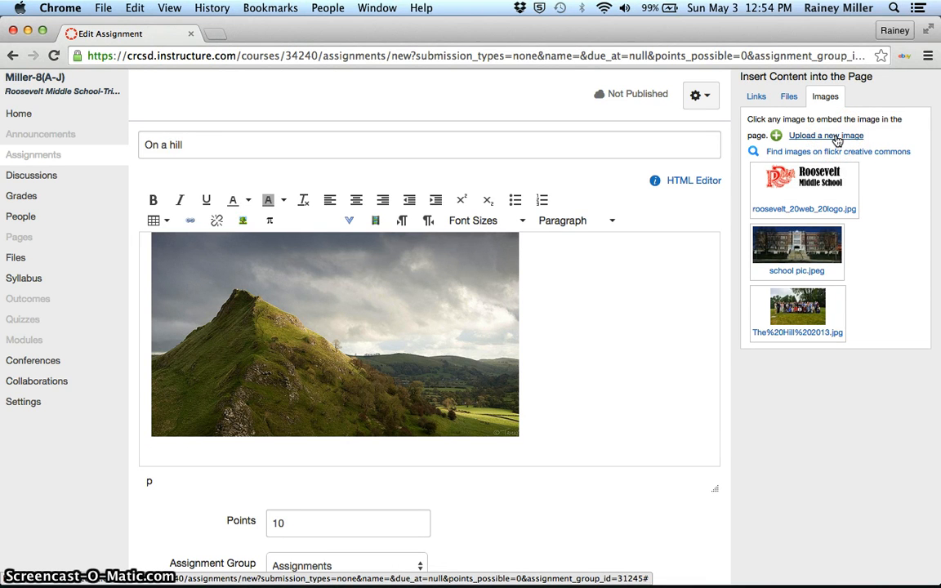
{"action": "left_click", "coordinate": [793, 326]}
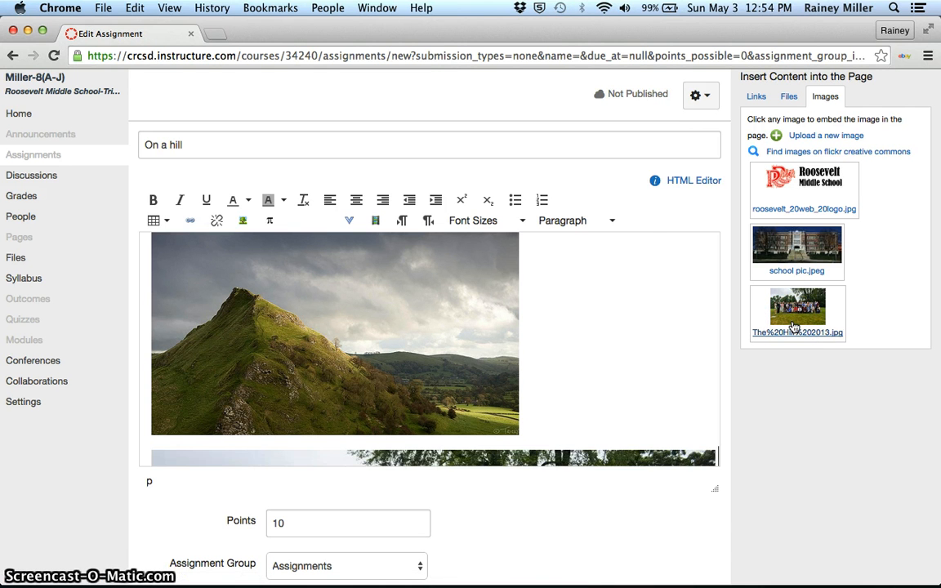
{"action": "scroll", "coordinate": [573, 368], "scroll_direction": "down", "scroll_amount": 5}
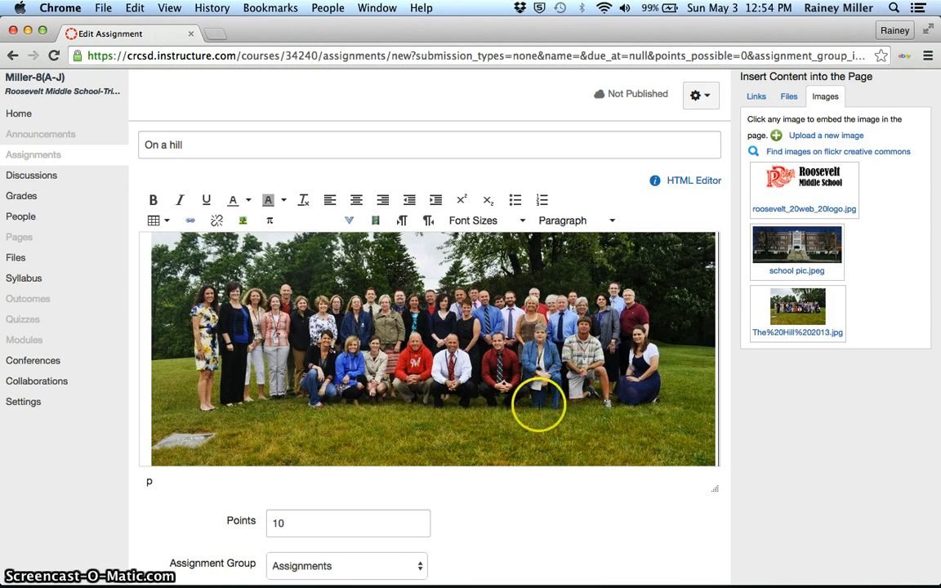
{"action": "scroll", "coordinate": [655, 315], "scroll_direction": "up", "scroll_amount": 5}
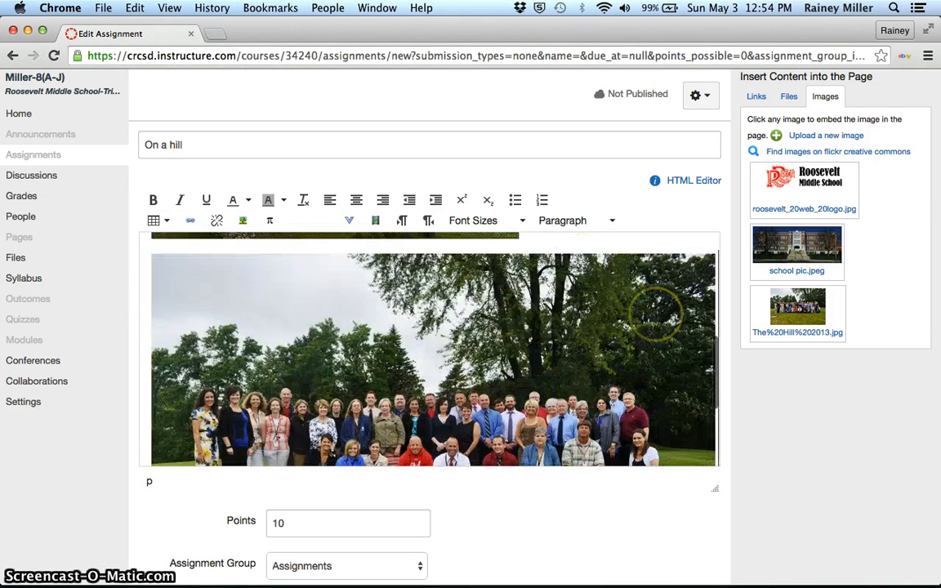
{"action": "scroll", "coordinate": [655, 315], "scroll_direction": "up", "scroll_amount": 5}
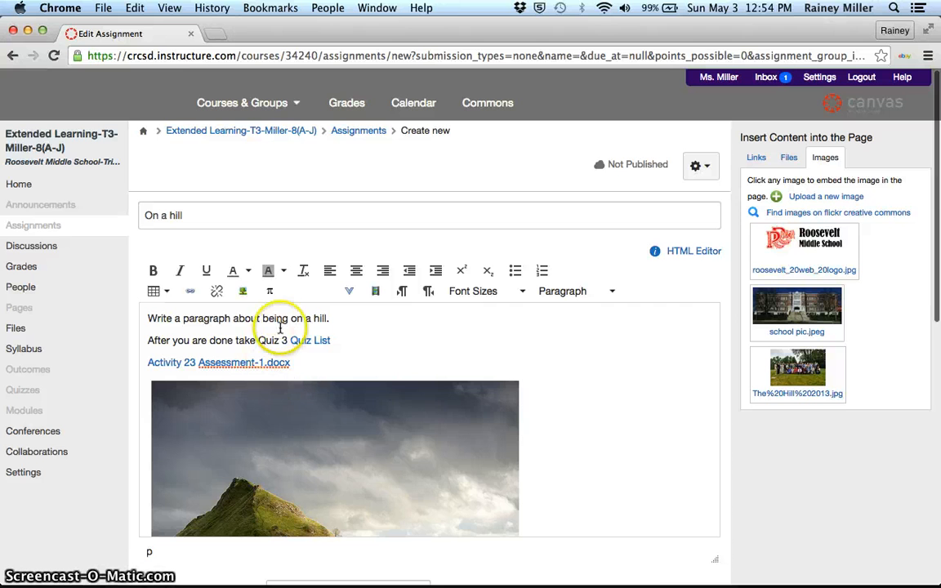
{"action": "scroll", "coordinate": [604, 420], "scroll_direction": "down", "scroll_amount": 8}
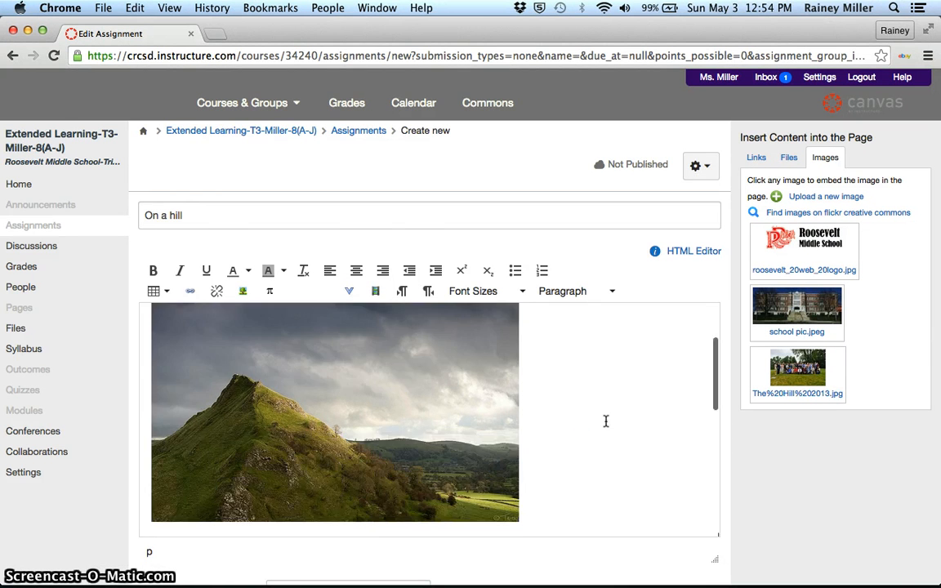
- Check the points value and the assignment group choices, and choose Points as the grade display
{"action": "scroll", "coordinate": [606, 420], "scroll_direction": "down", "scroll_amount": 10}
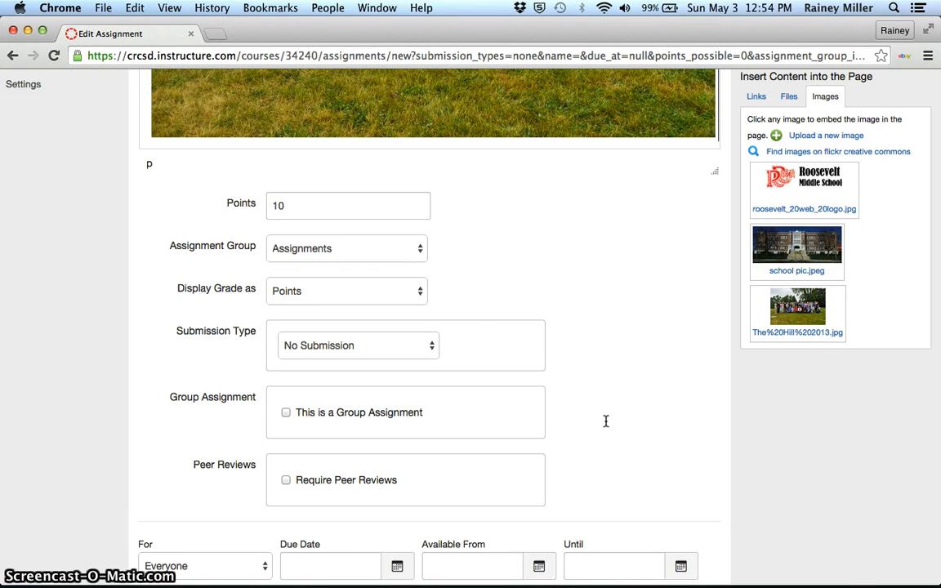
{"action": "left_click", "coordinate": [280, 205]}
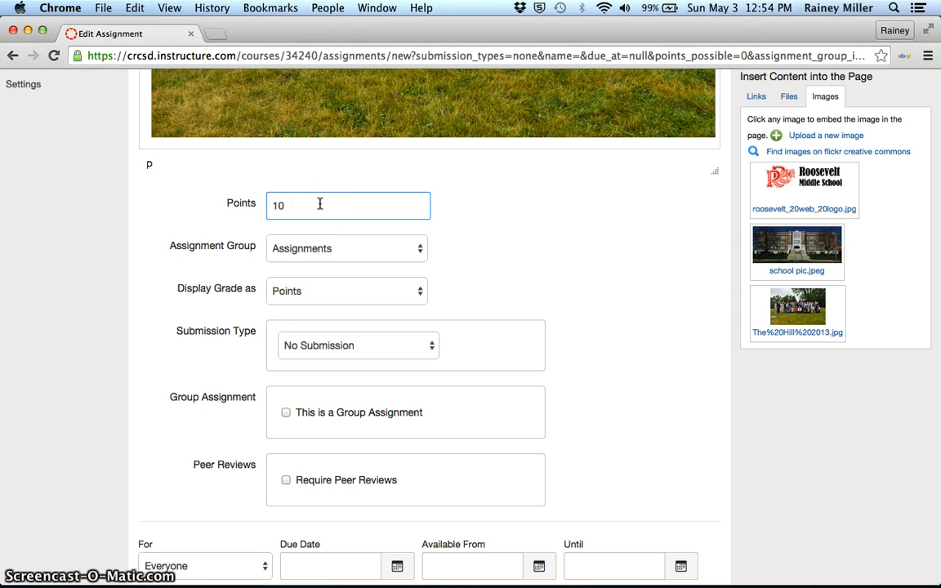
{"action": "left_click", "coordinate": [418, 256]}
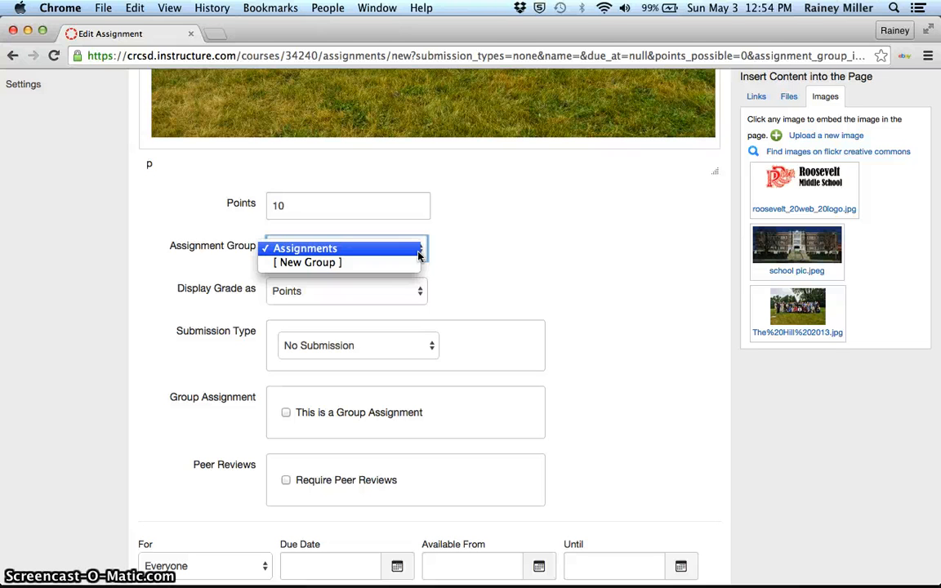
{"action": "left_click", "coordinate": [466, 287]}
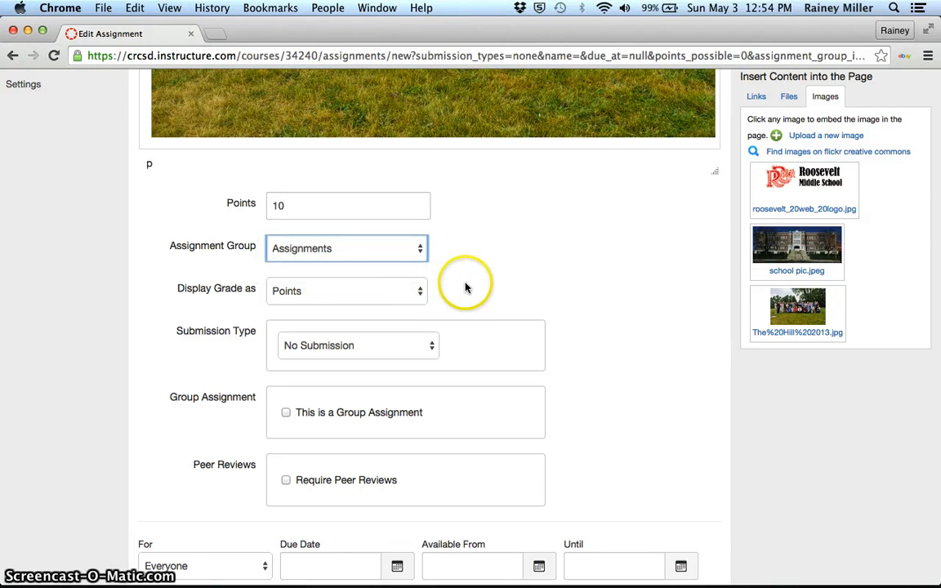
{"action": "left_click", "coordinate": [420, 292]}
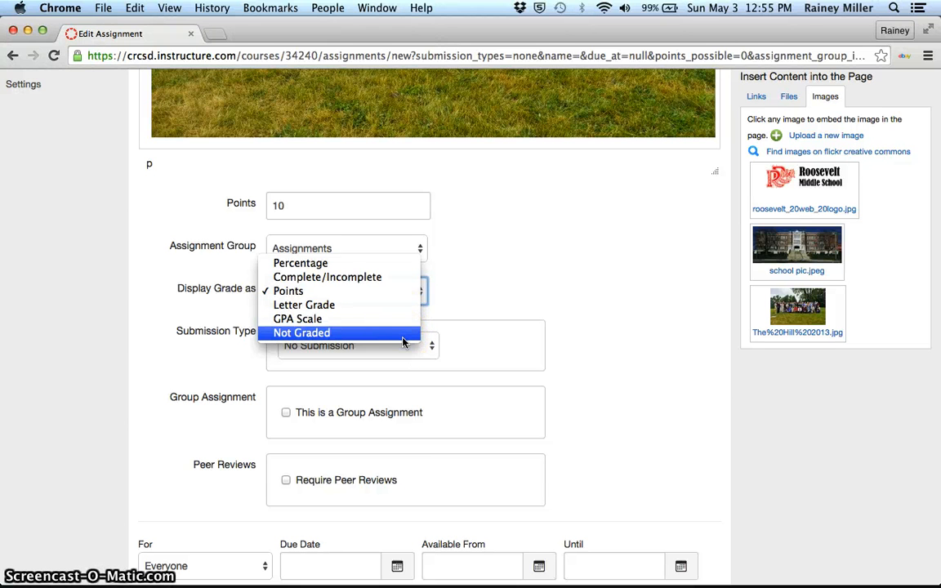
{"action": "left_click", "coordinate": [389, 296]}
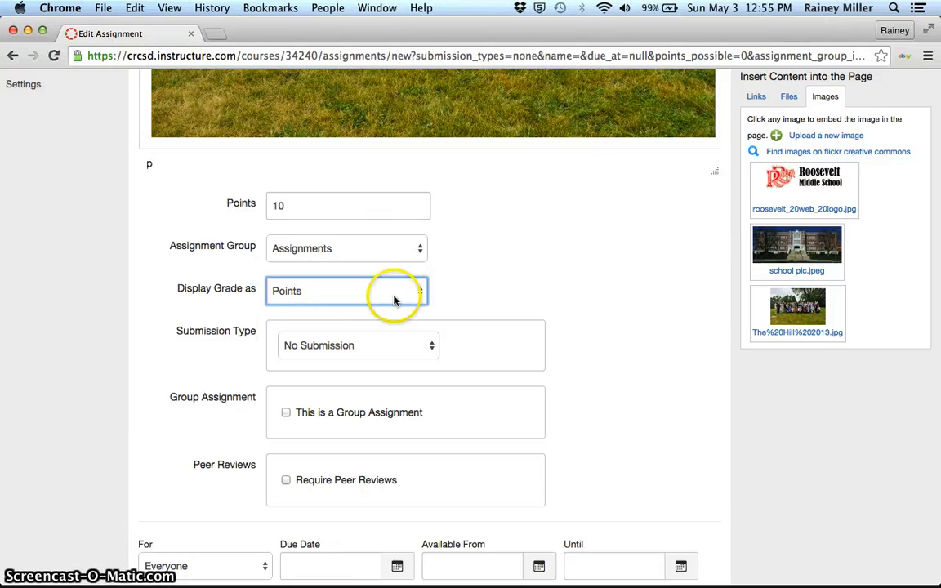
- Set the submission type to Online and allow Text Entry as the online entry option
{"action": "left_click", "coordinate": [433, 349]}
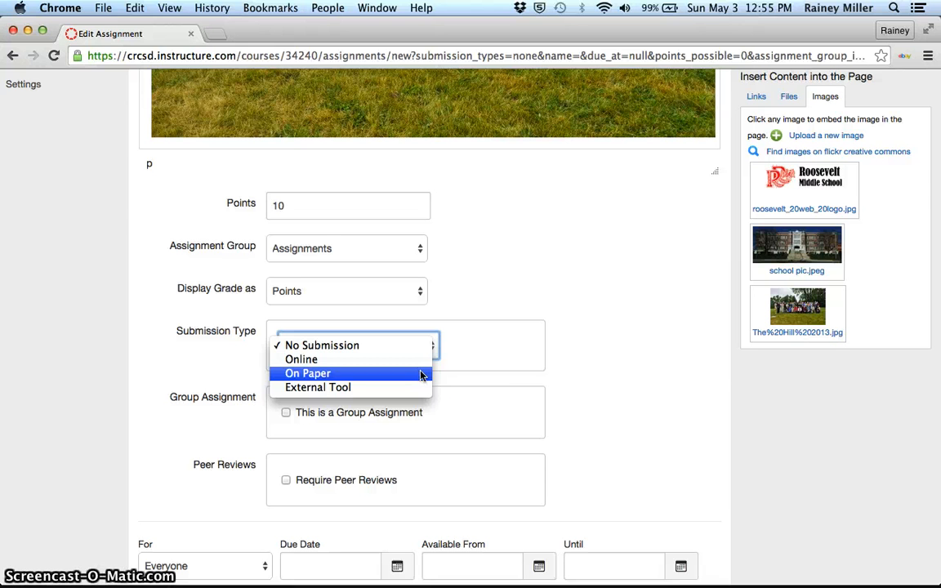
{"action": "left_click", "coordinate": [422, 374]}
{"action": "left_click", "coordinate": [432, 350]}
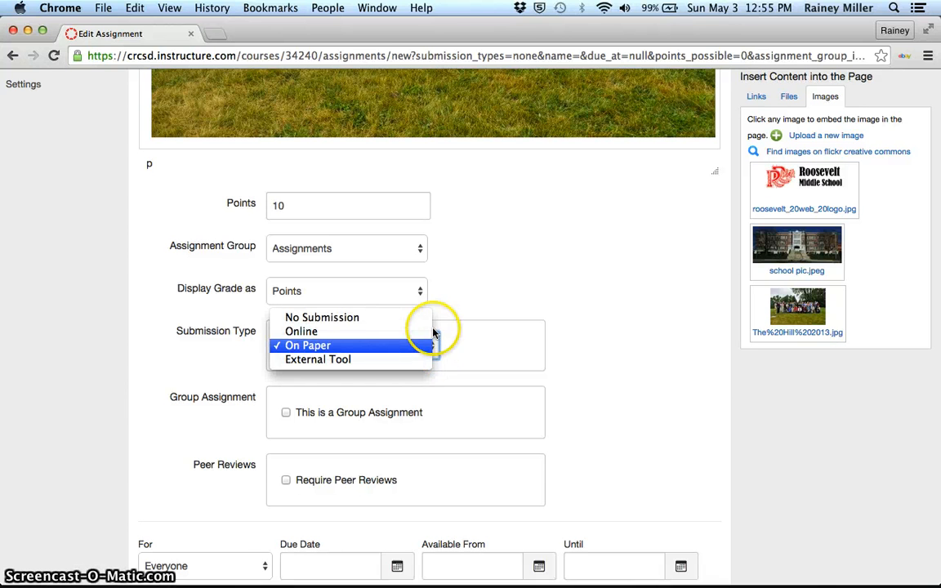
{"action": "left_click", "coordinate": [413, 333]}
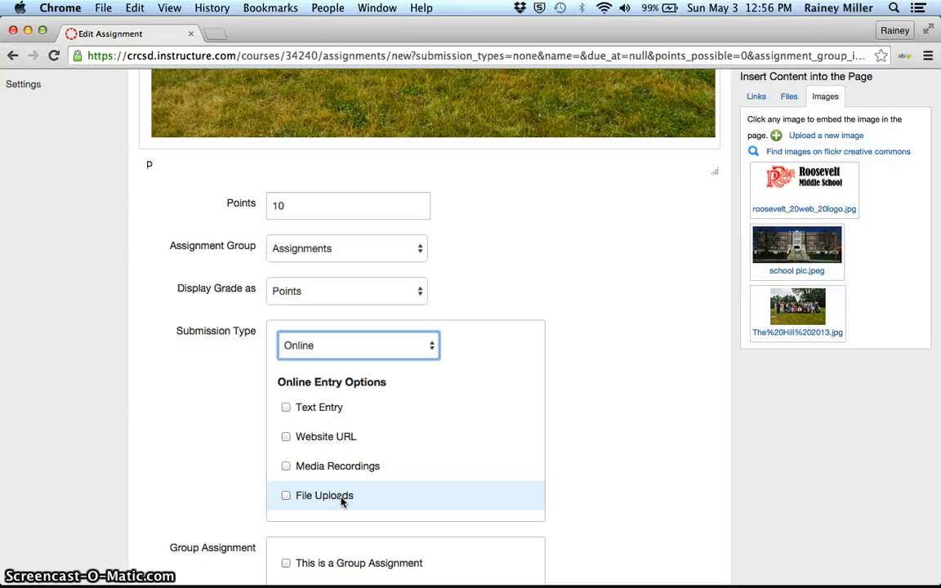
{"action": "left_click", "coordinate": [286, 408]}
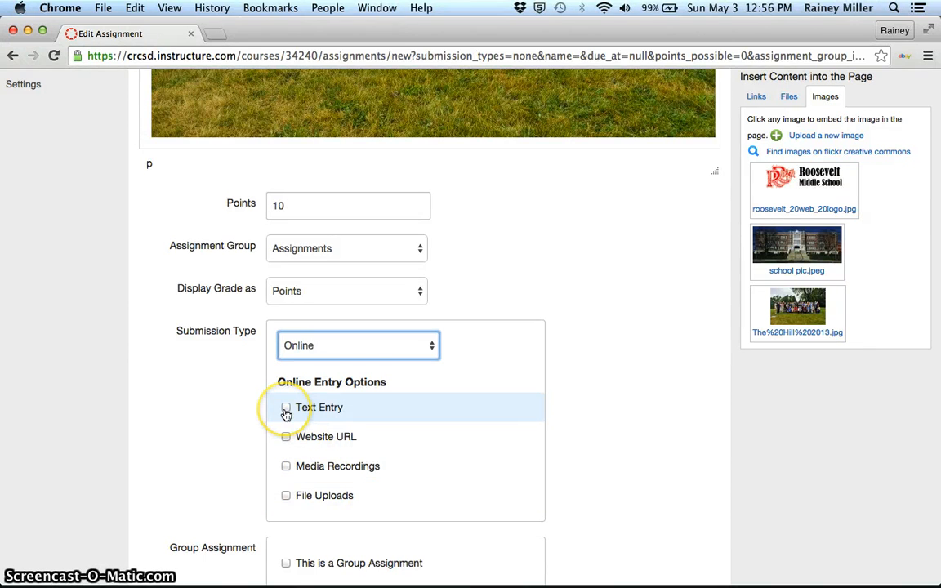
{"action": "left_click", "coordinate": [286, 408]}
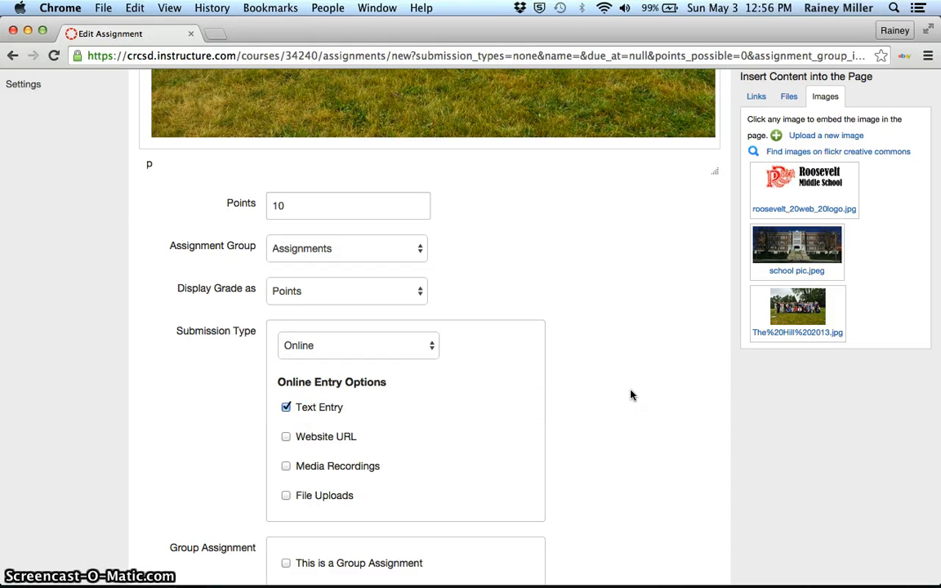
- Set the assignment's due date to May 27, 2015
{"action": "scroll", "coordinate": [631, 395], "scroll_direction": "down", "scroll_amount": 4}
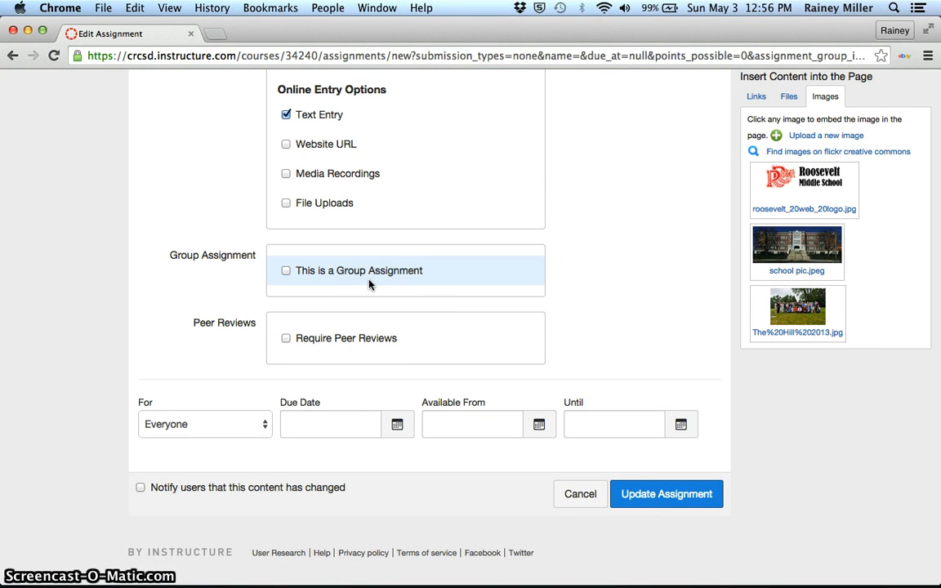
{"action": "left_click", "coordinate": [600, 253]}
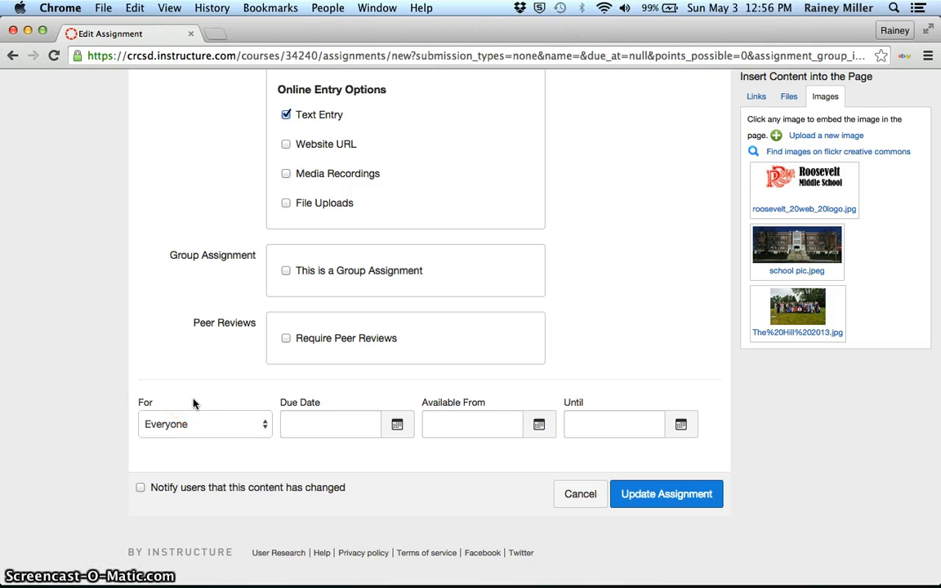
{"action": "left_click", "coordinate": [398, 427]}
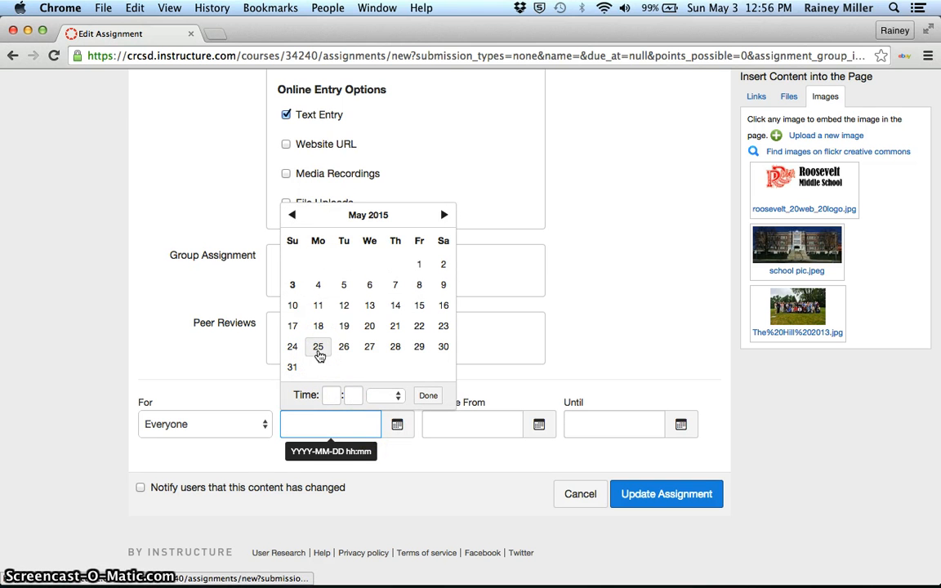
{"action": "left_click", "coordinate": [370, 348]}
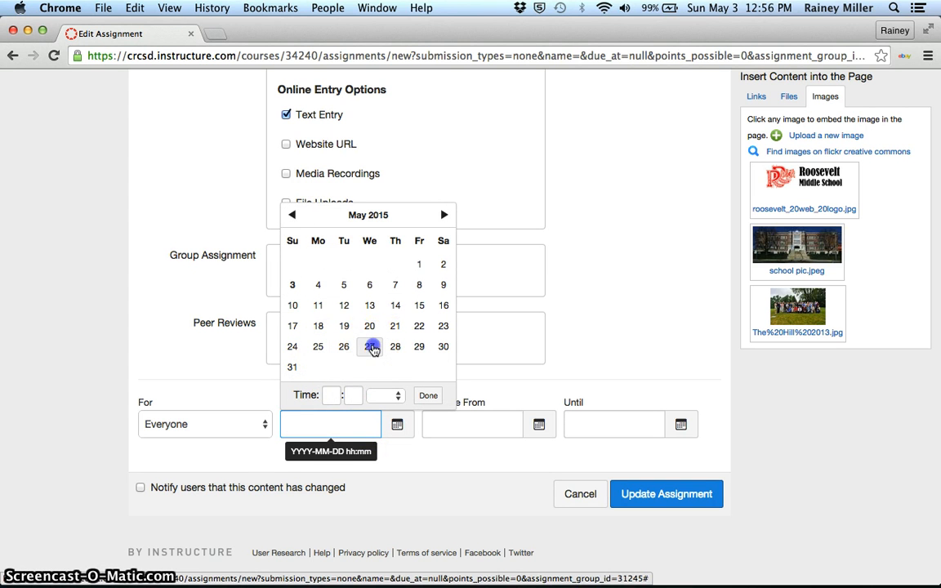
{"action": "left_click", "coordinate": [625, 322]}
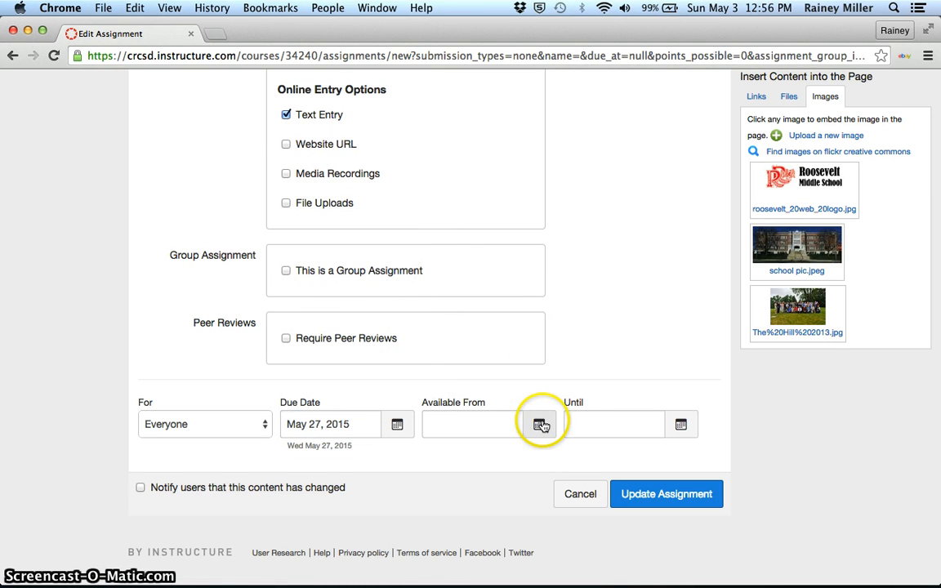
- Make the assignment available from May 25, 2015
{"action": "left_click", "coordinate": [539, 425]}
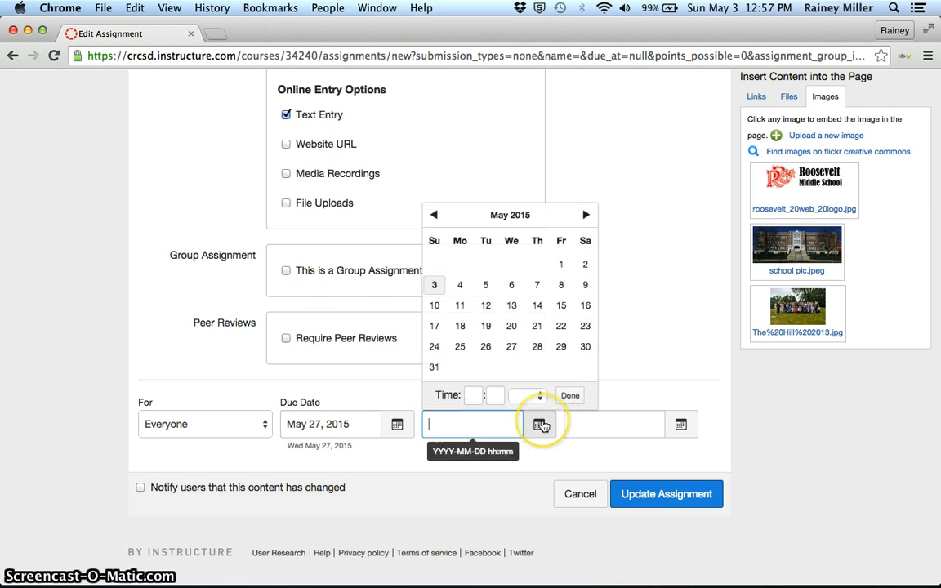
{"action": "left_click", "coordinate": [459, 349]}
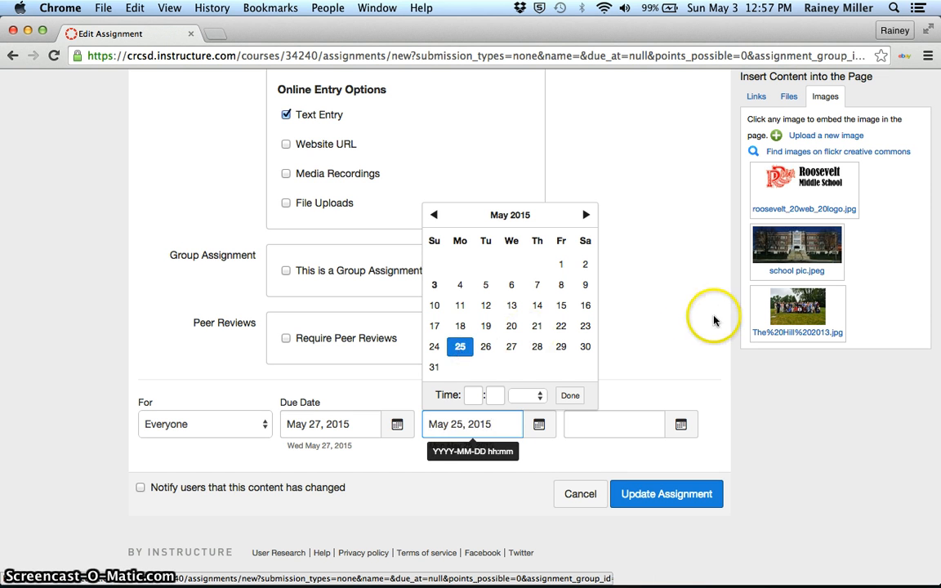
{"action": "left_click", "coordinate": [671, 310]}
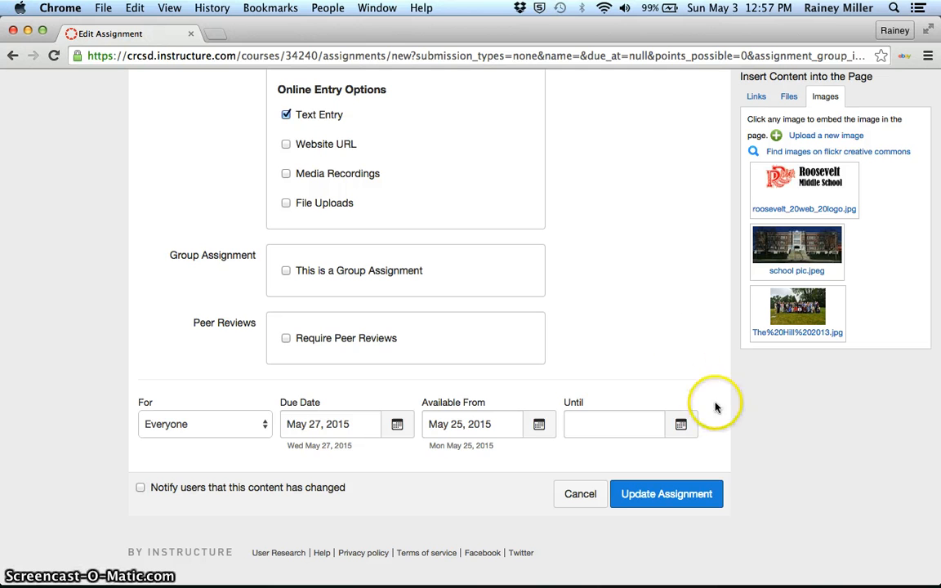
{"action": "left_click", "coordinate": [495, 425]}
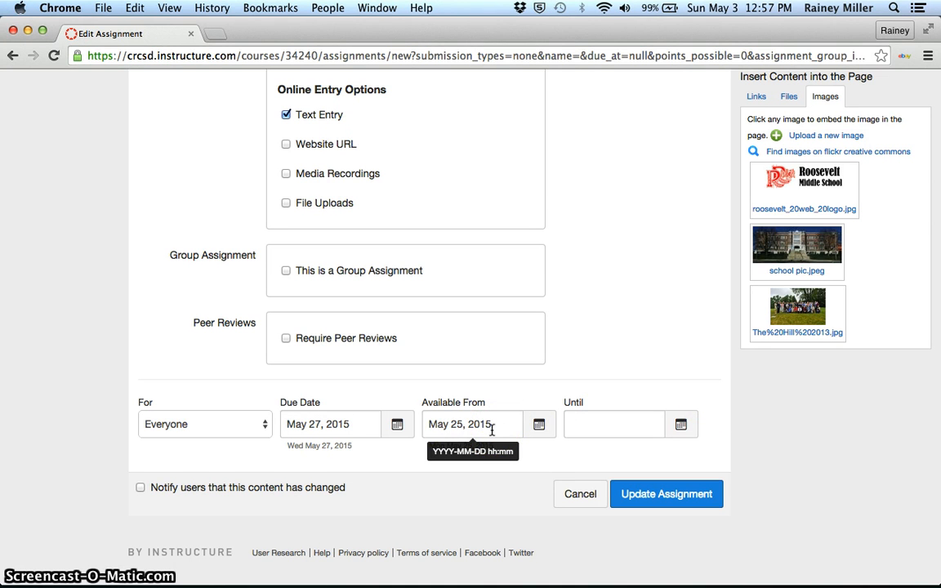
{"action": "left_click", "coordinate": [649, 324]}
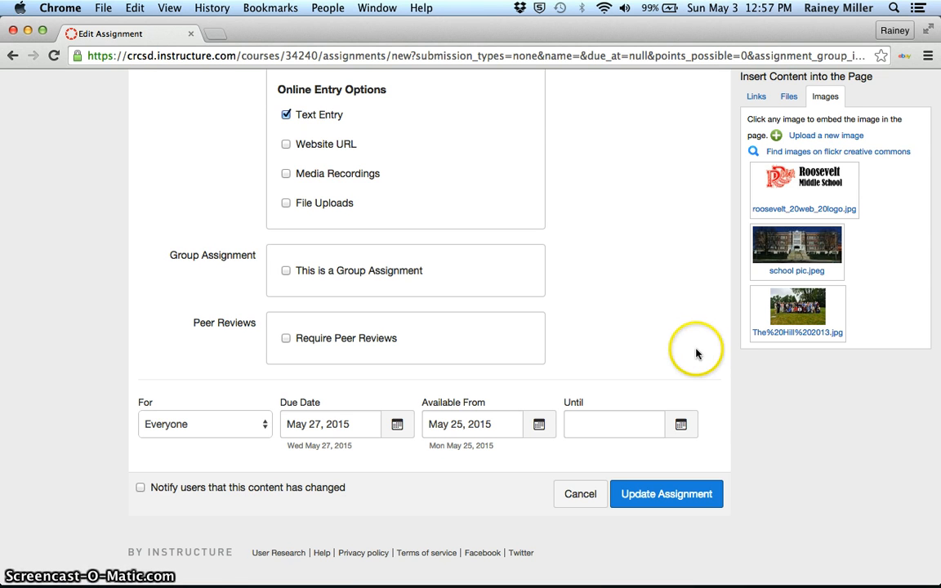
- Set the assignment's availability to end on Jun 5, 2015
{"action": "left_click", "coordinate": [693, 426]}
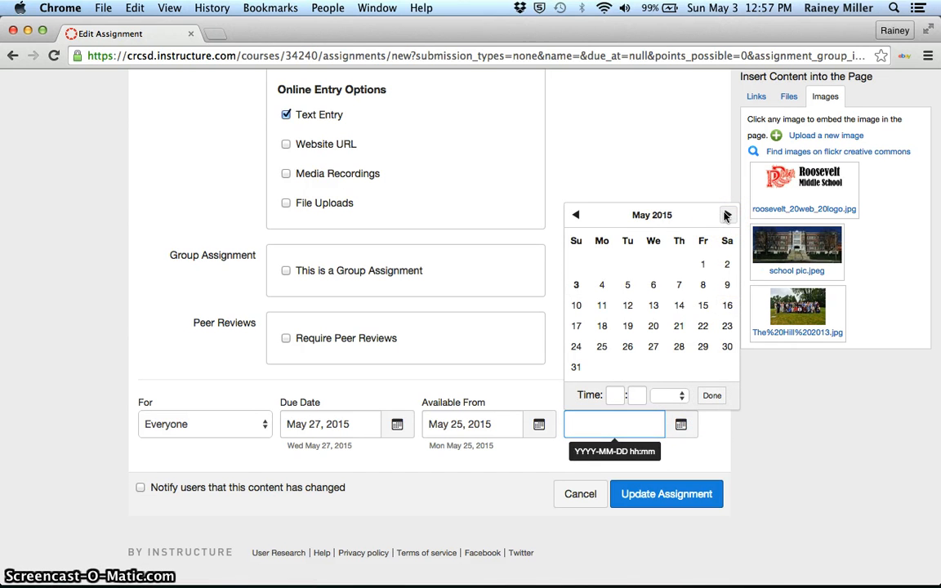
{"action": "left_click", "coordinate": [727, 216]}
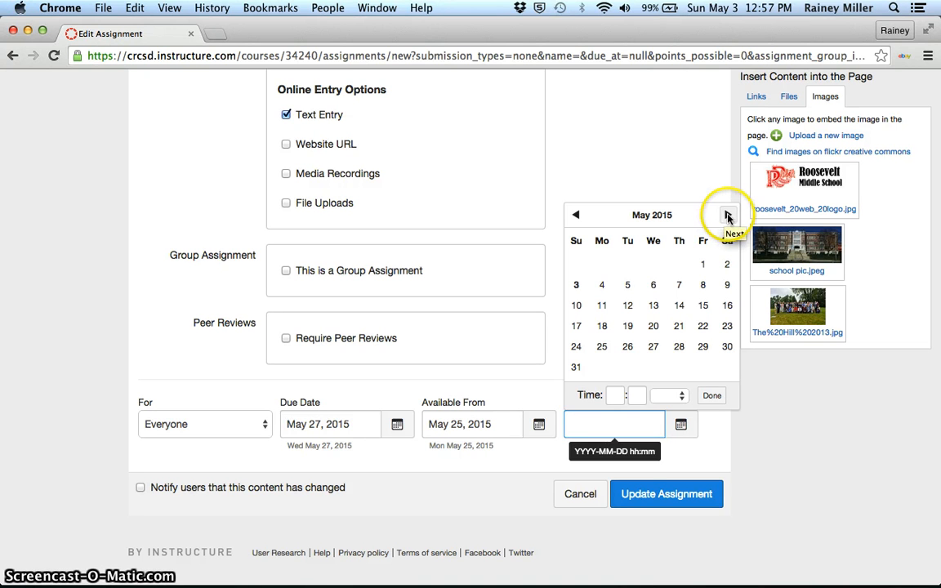
{"action": "left_click", "coordinate": [727, 216]}
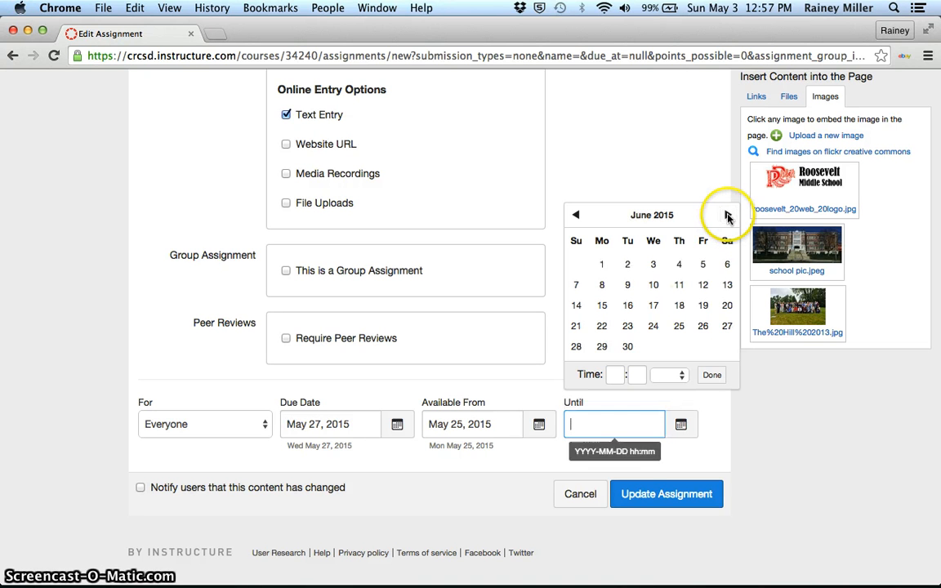
{"action": "left_click", "coordinate": [702, 265]}
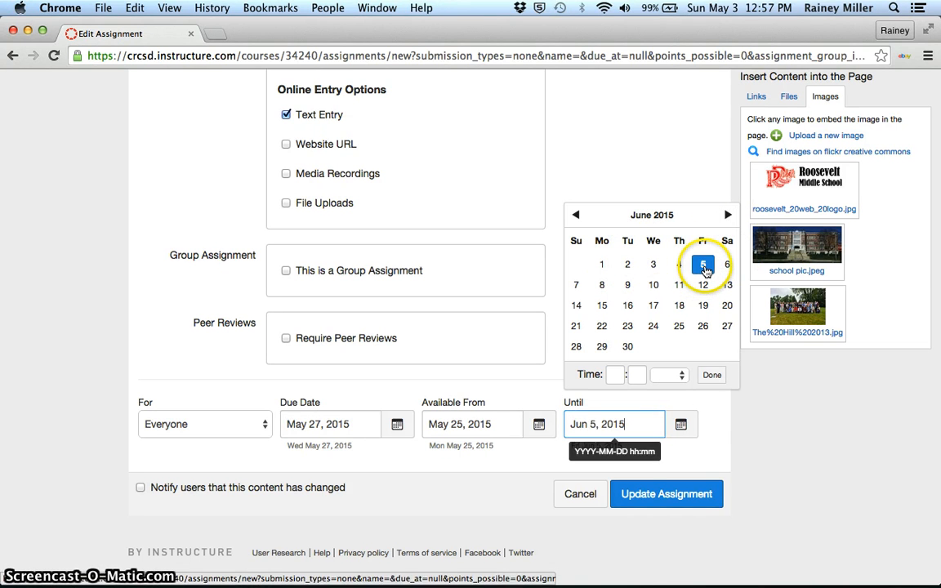
{"action": "left_click", "coordinate": [725, 443]}
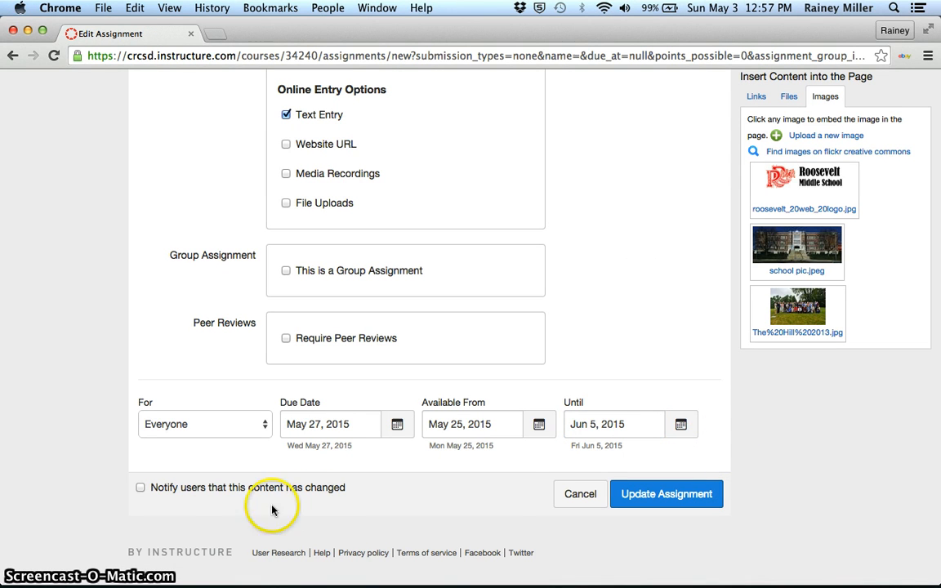
{"action": "left_click", "coordinate": [164, 490]}
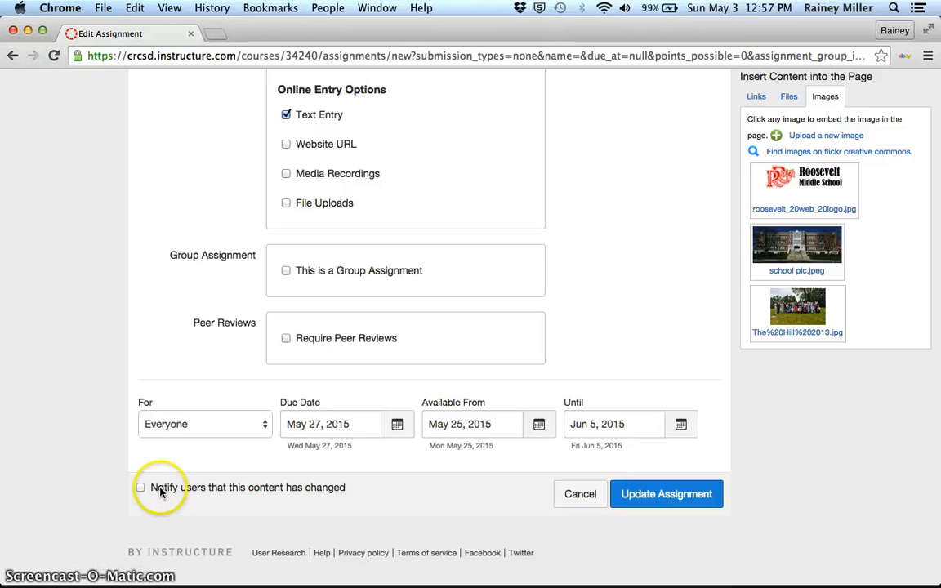
{"action": "left_click", "coordinate": [141, 488]}
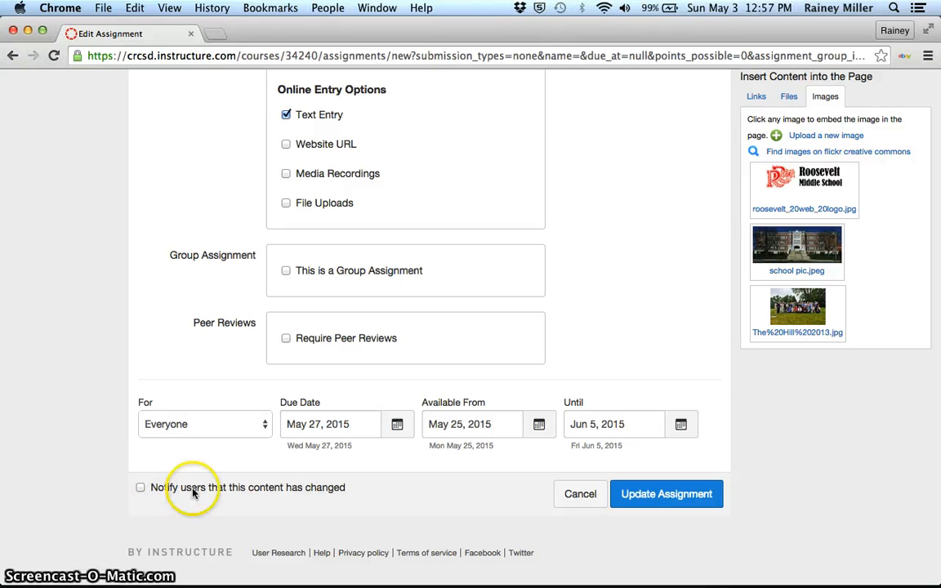
- Save the "On a hill" assignment with its current settings and publish it
{"action": "left_click", "coordinate": [693, 495]}
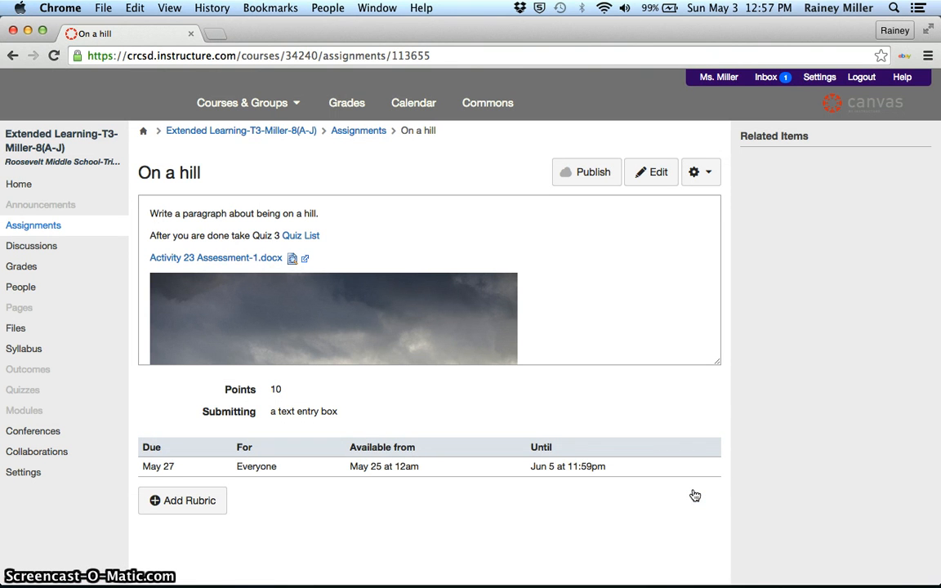
{"action": "left_click", "coordinate": [592, 174]}
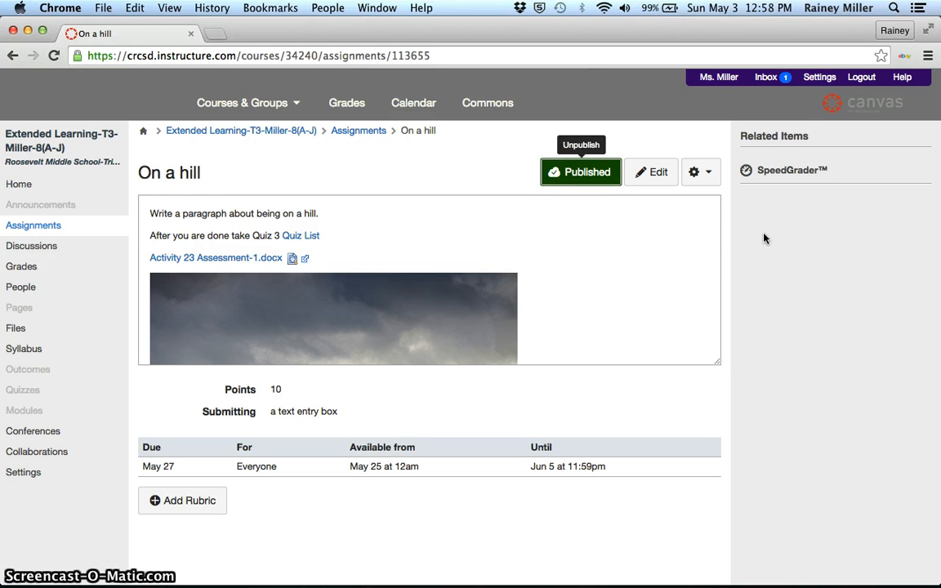
- Reopen the published assignment for editing, review its content and settings, and save it again
{"action": "left_click", "coordinate": [648, 173]}
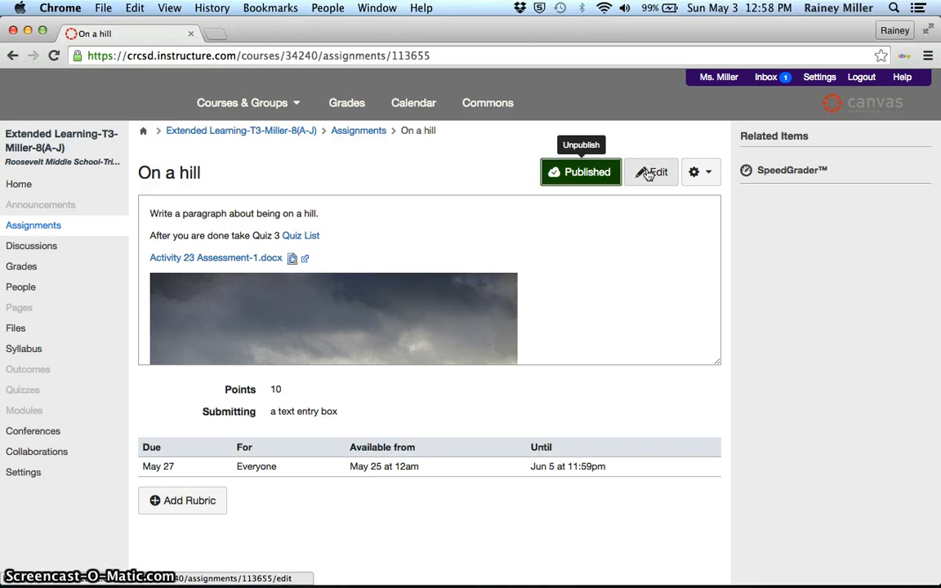
{"action": "left_click", "coordinate": [647, 172]}
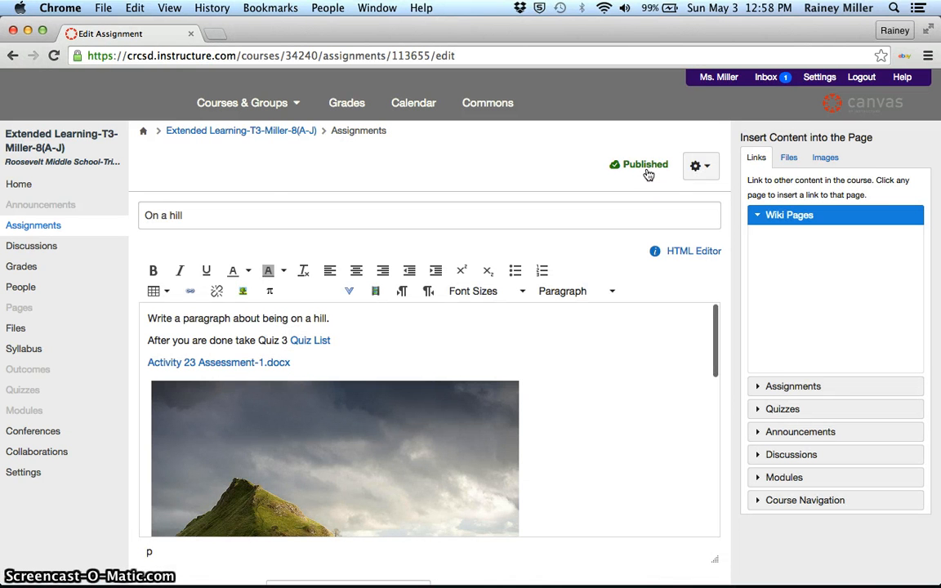
{"action": "scroll", "coordinate": [581, 441], "scroll_direction": "down", "scroll_amount": 5}
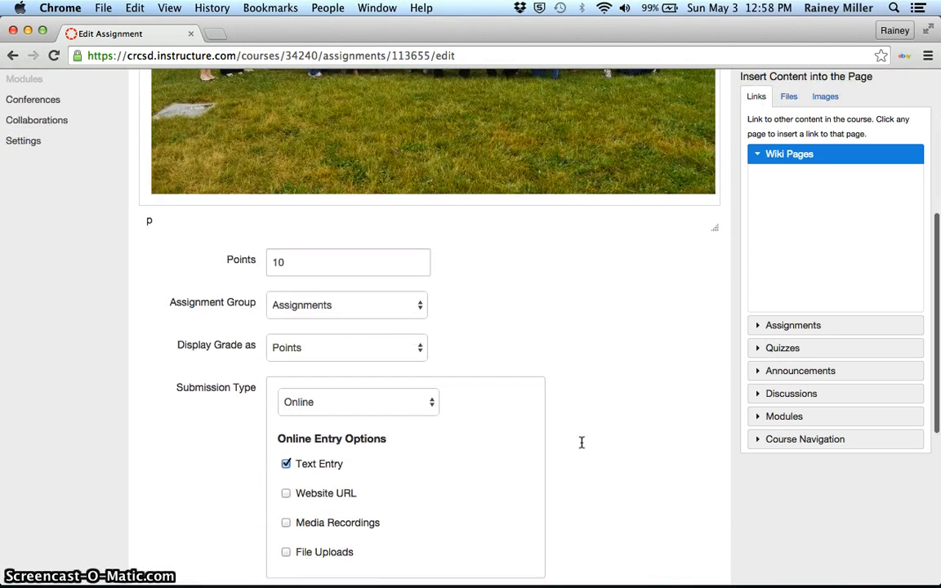
{"action": "scroll", "coordinate": [582, 448], "scroll_direction": "up", "scroll_amount": 5}
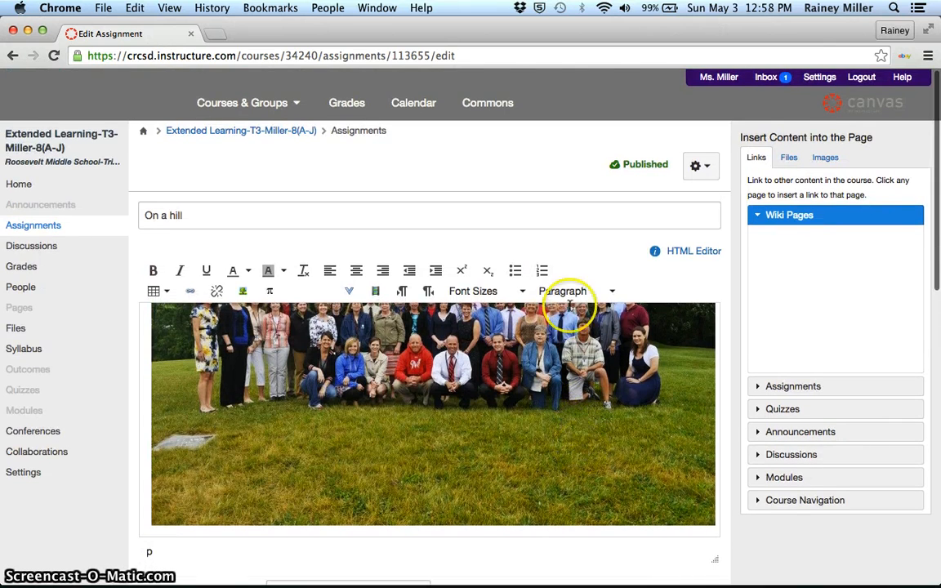
{"action": "scroll", "coordinate": [609, 415], "scroll_direction": "down", "scroll_amount": 10}
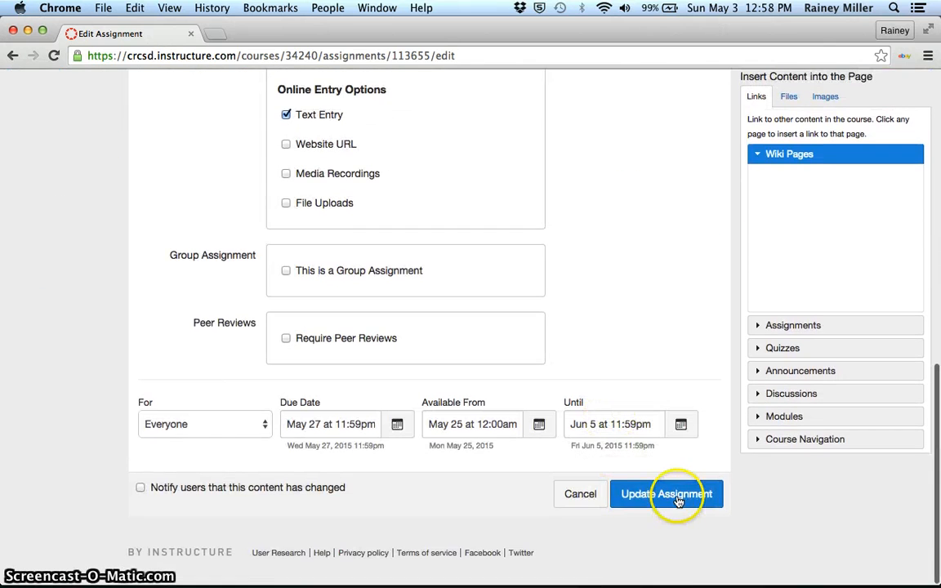
{"action": "left_click", "coordinate": [678, 498]}
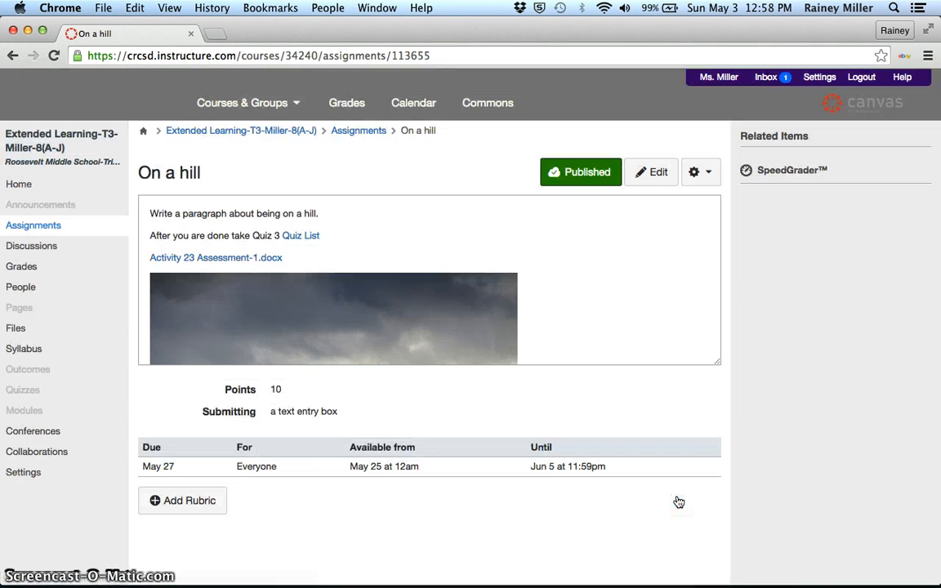
{"action": "left_click", "coordinate": [710, 172]}
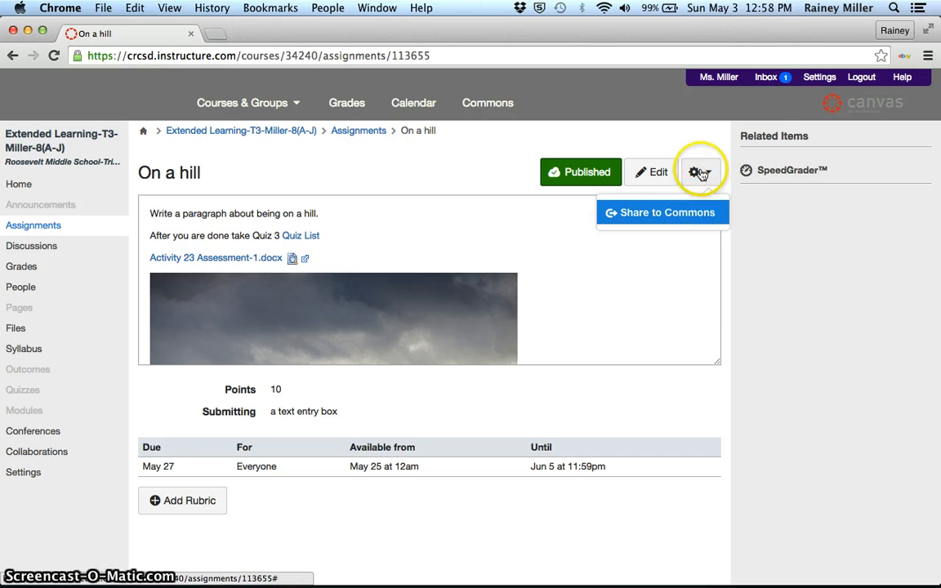
{"action": "left_click", "coordinate": [635, 133]}
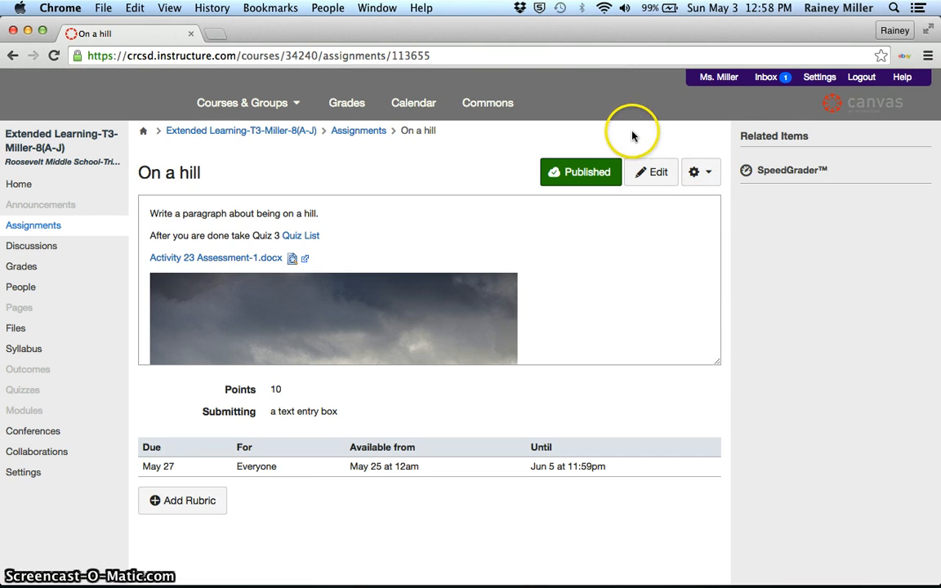
- View the assignment in SpeedGrader, browse through the first four students, and close the grading page
{"action": "left_click", "coordinate": [796, 175]}
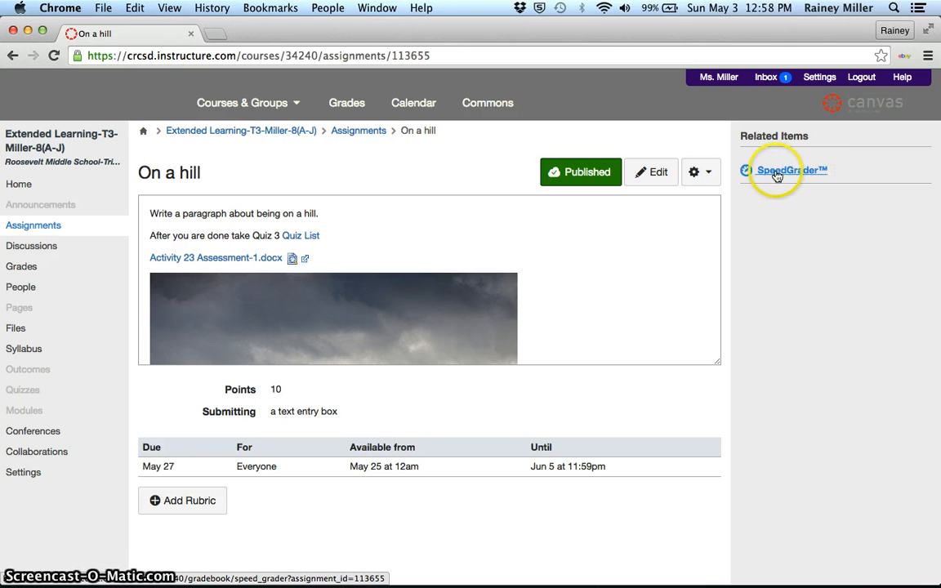
{"action": "left_click", "coordinate": [777, 176]}
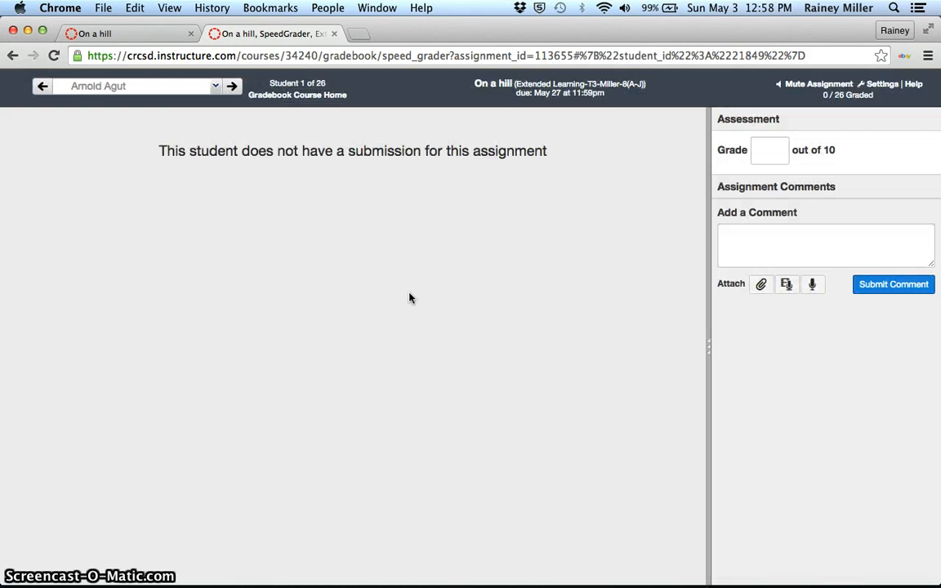
{"action": "left_click", "coordinate": [232, 87]}
{"action": "left_click", "coordinate": [232, 87]}
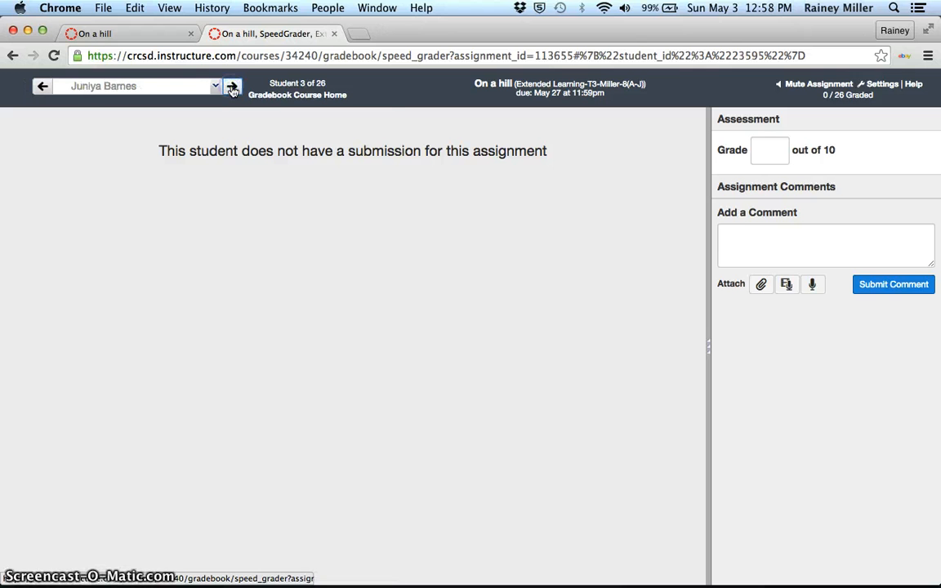
{"action": "left_click", "coordinate": [231, 87]}
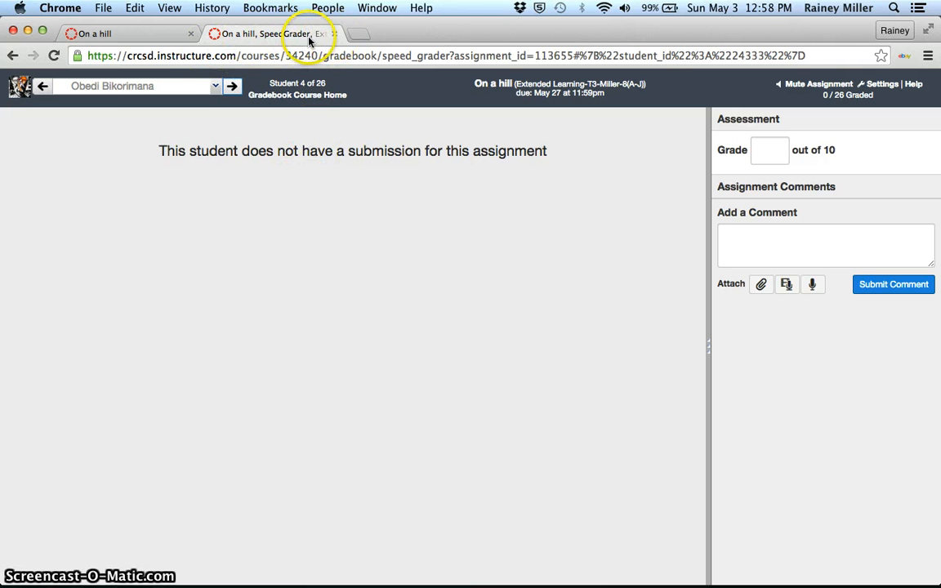
{"action": "left_click", "coordinate": [333, 36]}
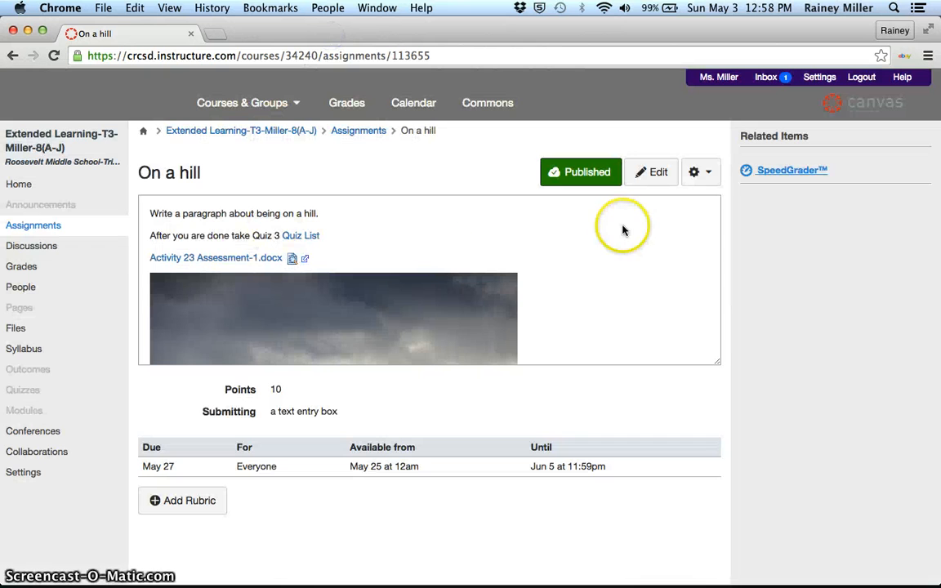
{"action": "mouse_move", "coordinate": [672, 553]}
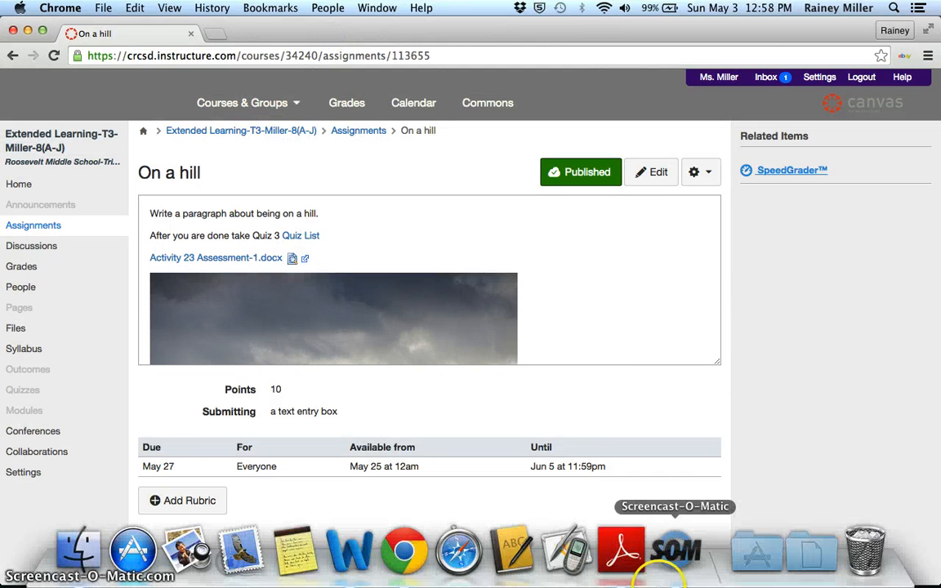